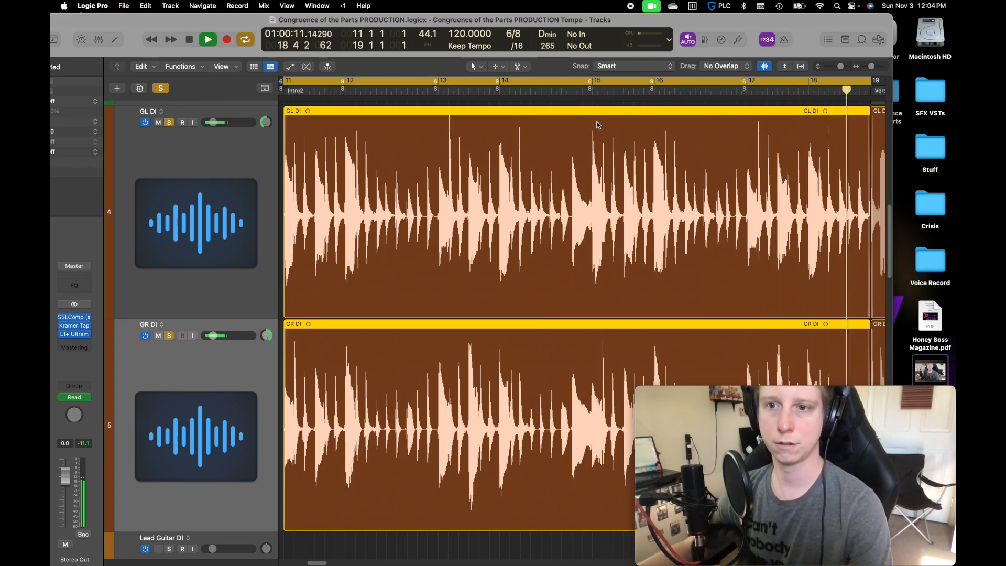
Stop playback, clear the solo on the guitar tracks, and play the intro from bar 11 with the full mix
{"action": "key", "text": "space"}
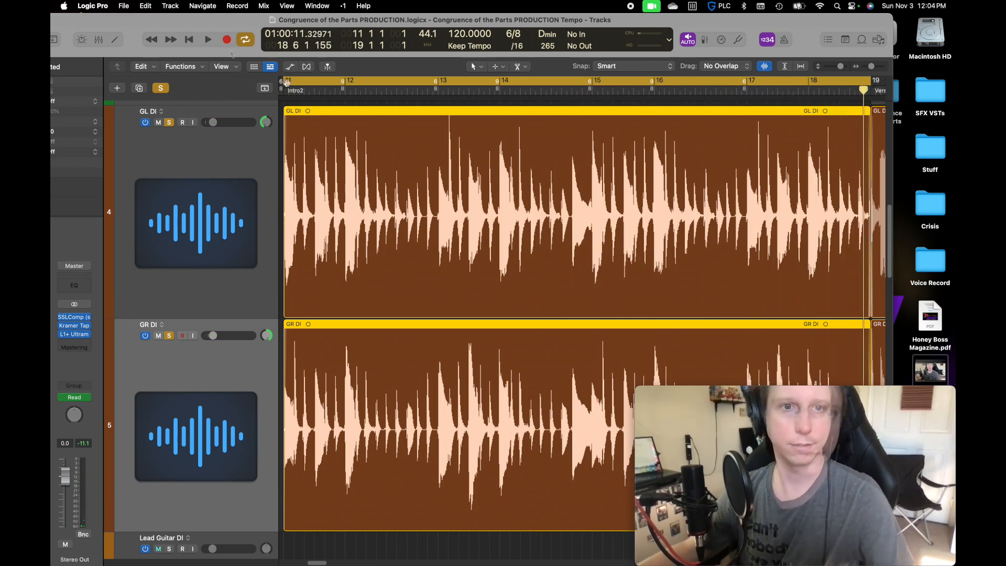
{"action": "left_click", "coordinate": [162, 87]}
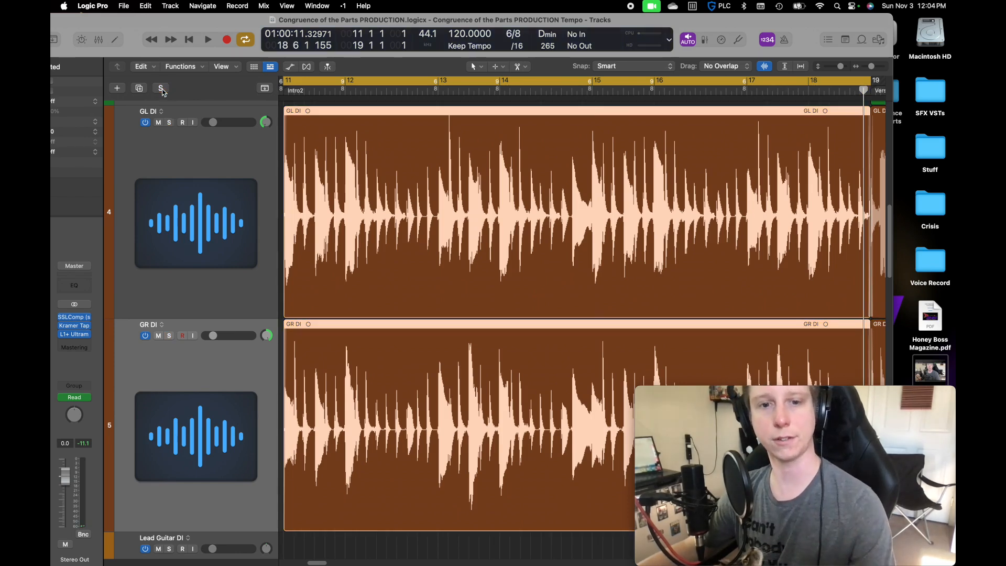
{"action": "key", "text": "space"}
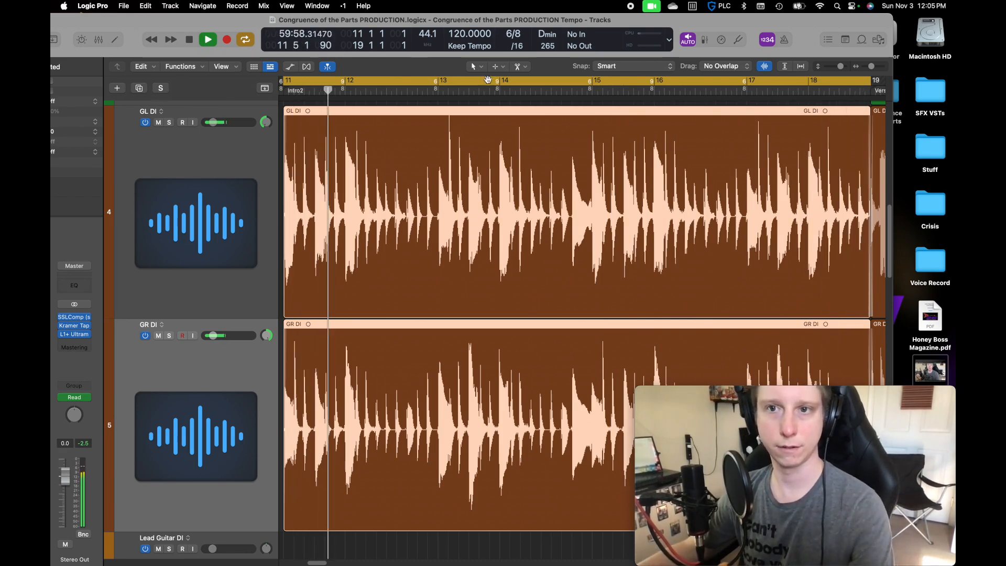
{"action": "key", "text": "space"}
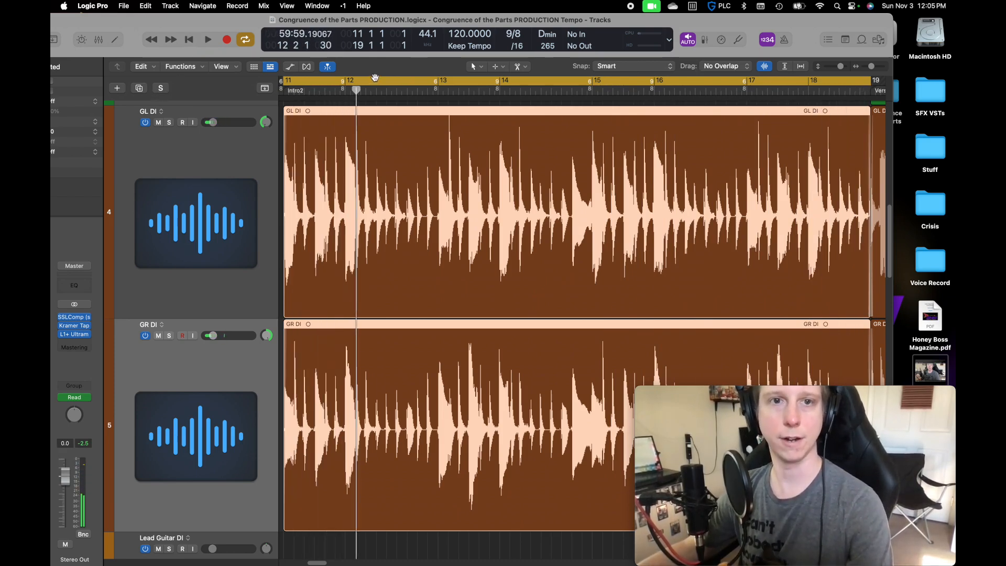
Check the available I/O buffer sizes in the audio device settings and close the settings
{"action": "left_click", "coordinate": [124, 6]}
{"action": "mouse_move", "coordinate": [93, 6]}
{"action": "mouse_move", "coordinate": [105, 37]}
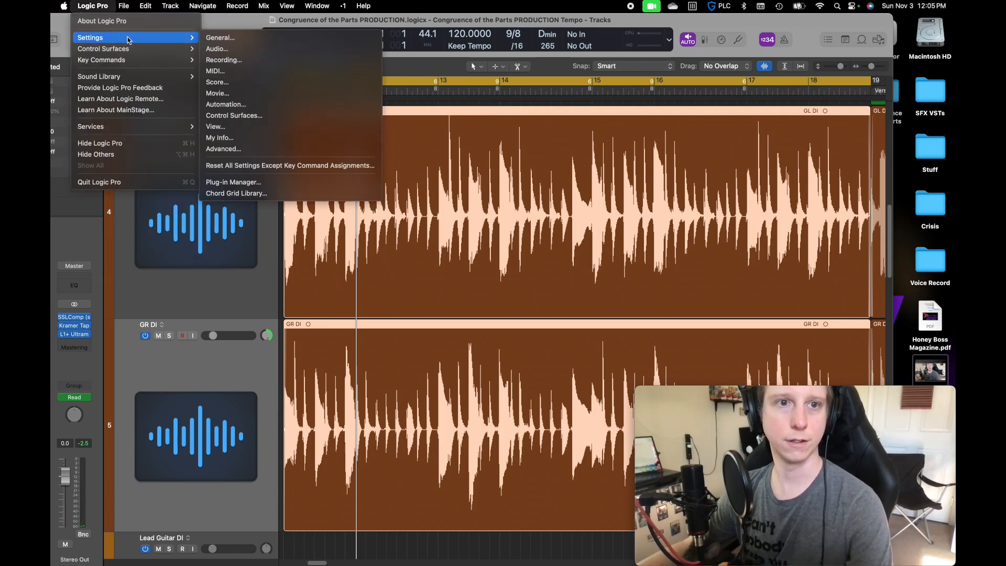
{"action": "left_click", "coordinate": [237, 50]}
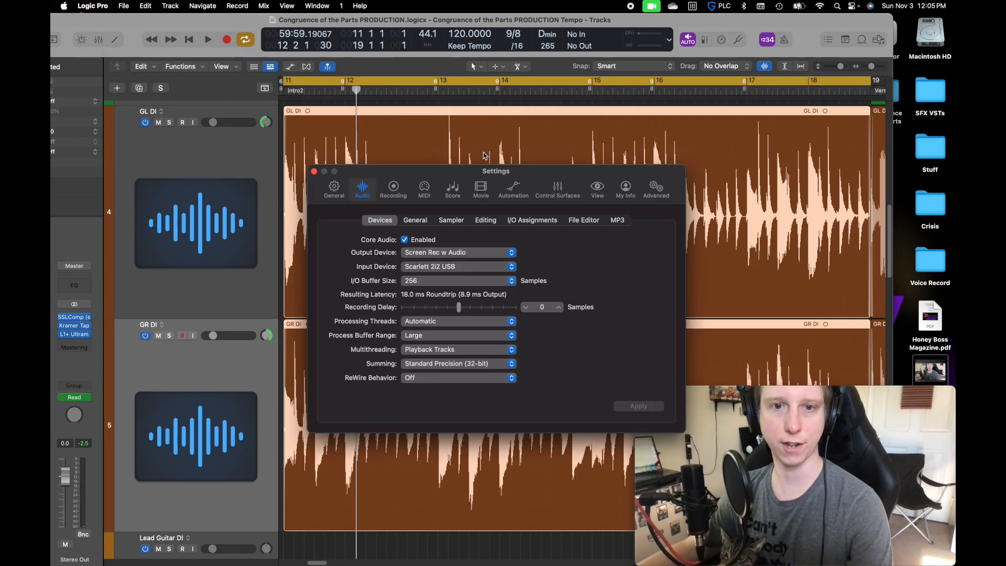
{"action": "left_click", "coordinate": [437, 283]}
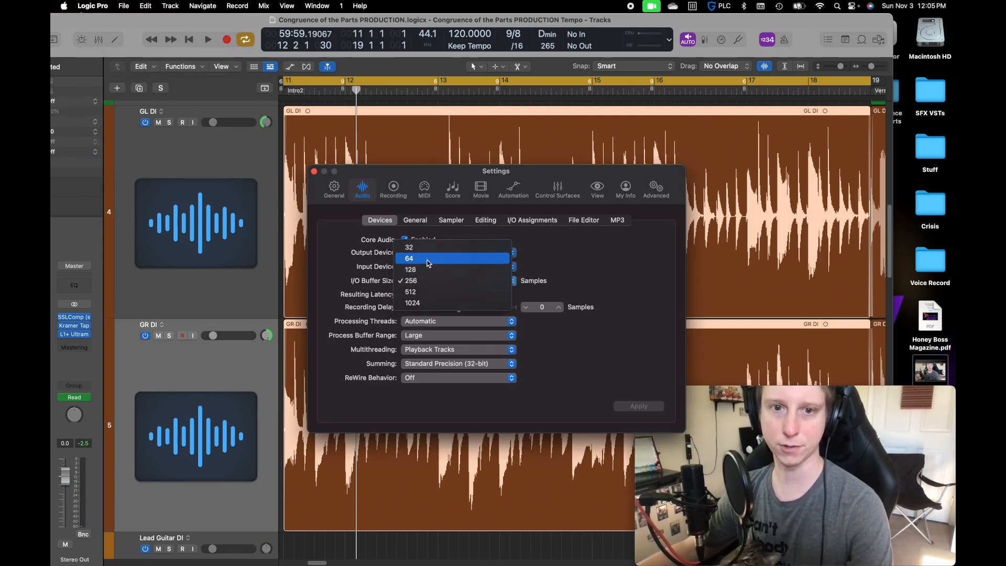
{"action": "left_click", "coordinate": [399, 179]}
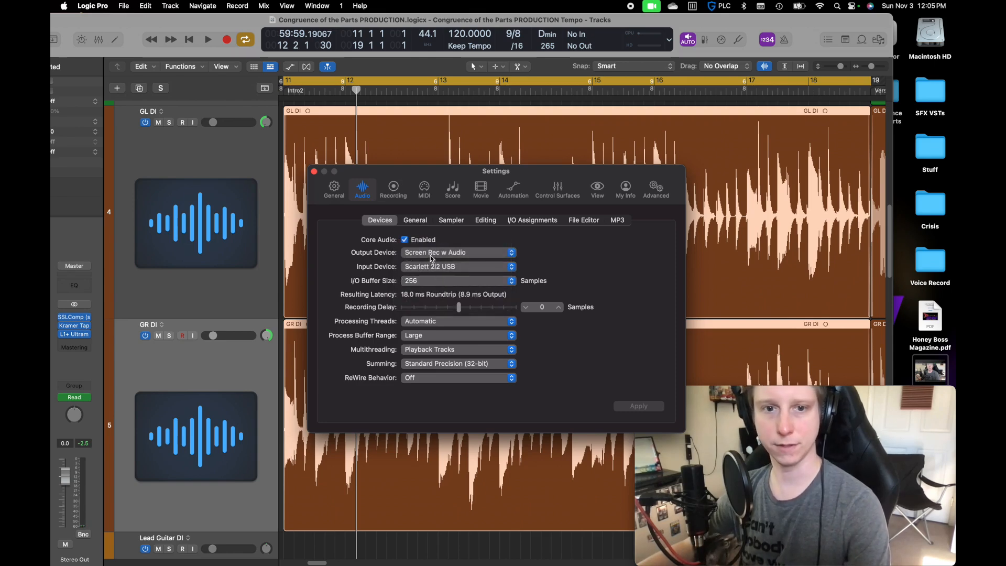
{"action": "left_click", "coordinate": [314, 172]}
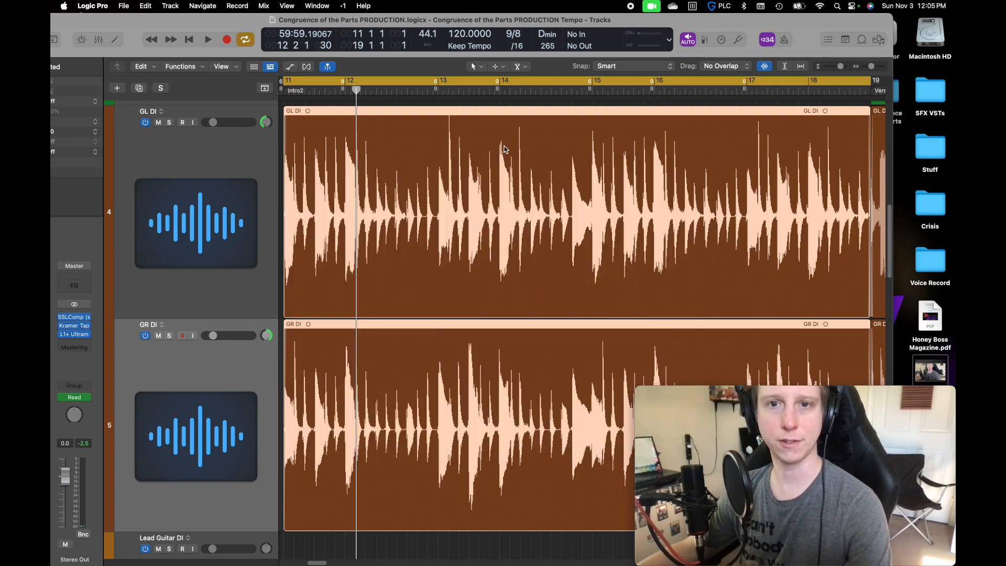
Turn on Low Latency Mode for recording the guitars
{"action": "left_click", "coordinate": [722, 40]}
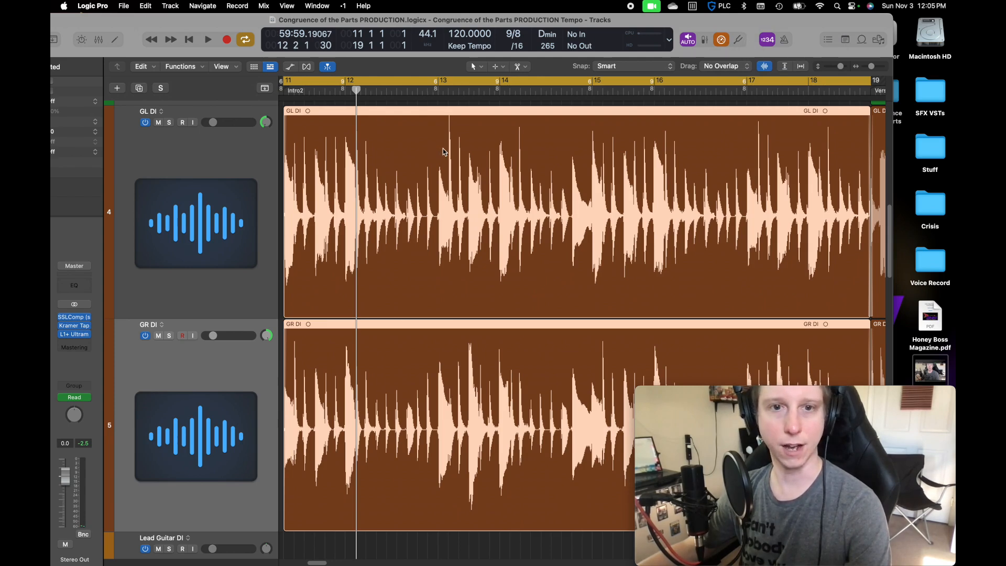
{"action": "key", "text": "super+Up"}
{"action": "key", "text": "super+Up"}
{"action": "left_click_drag", "start_coordinate": [448, 517], "coordinate": [500, 207]}
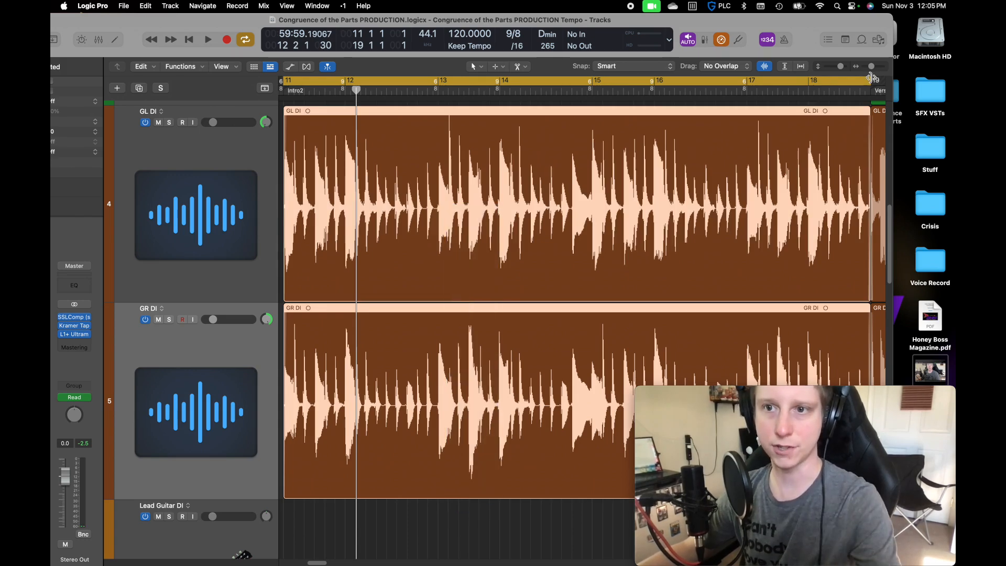
Shorten the cycle range so it ends at 12 4 1 1, and play the loop to check it
{"action": "left_click_drag", "start_coordinate": [869, 80], "coordinate": [438, 90]}
{"action": "key", "text": "space"}
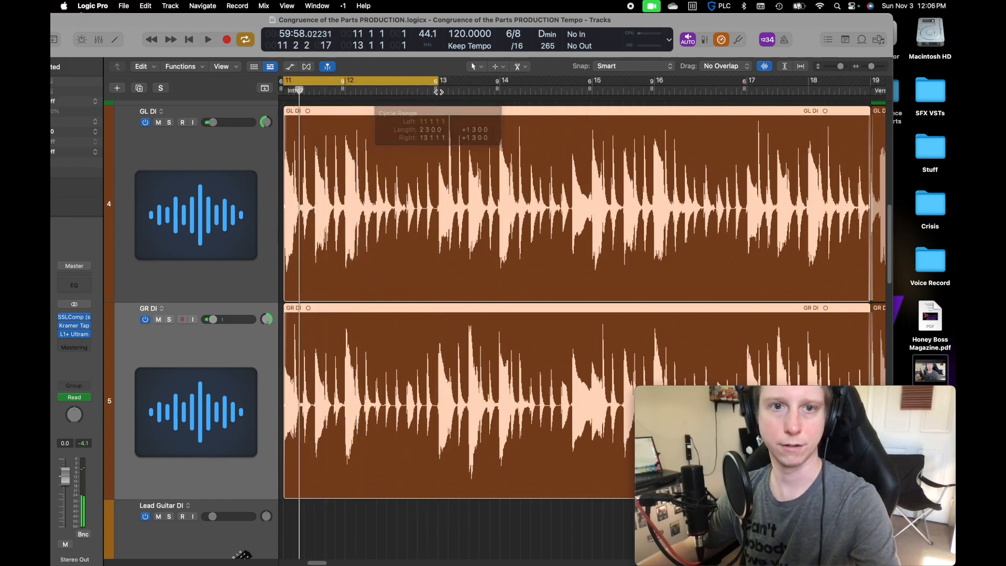
{"action": "left_click", "coordinate": [438, 92]}
{"action": "key", "text": "space"}
{"action": "left_click_drag", "start_coordinate": [438, 86], "coordinate": [376, 85]}
{"action": "key", "text": "space"}
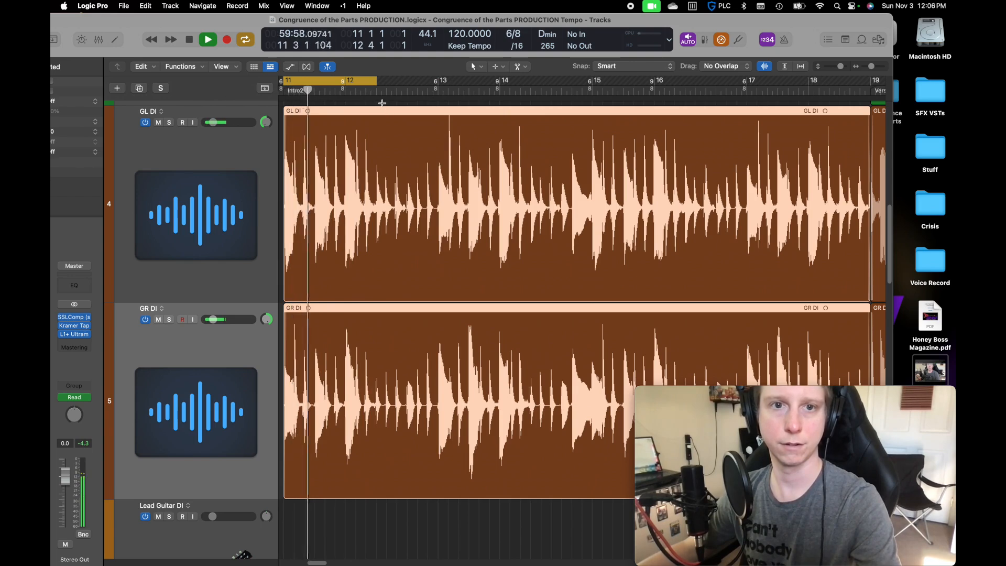
{"action": "key", "text": "space"}
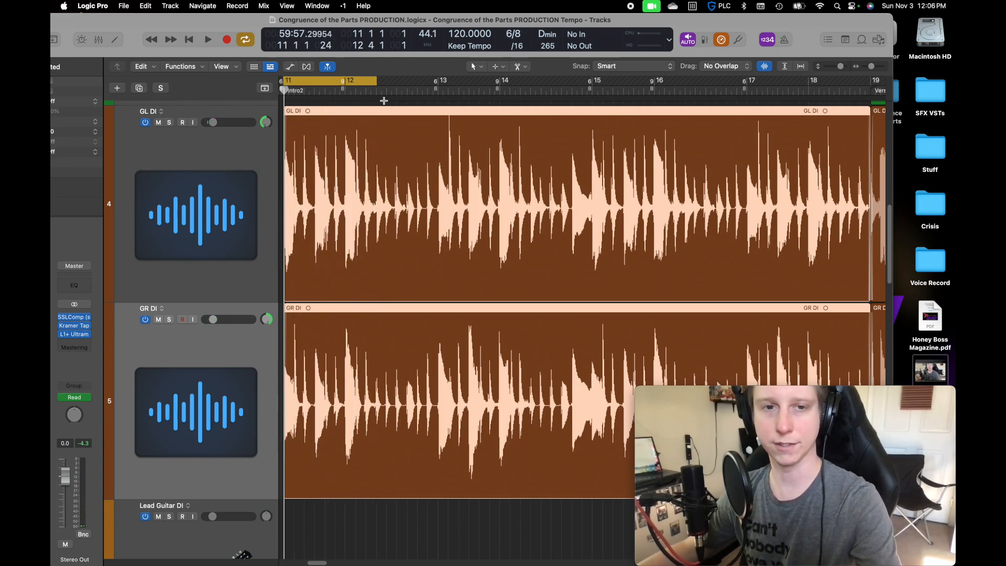
Listen to the guitars from 12 4 1 1 with cycling off, and play the loop from bar 11 with cycling on again
{"action": "left_click", "coordinate": [377, 88]}
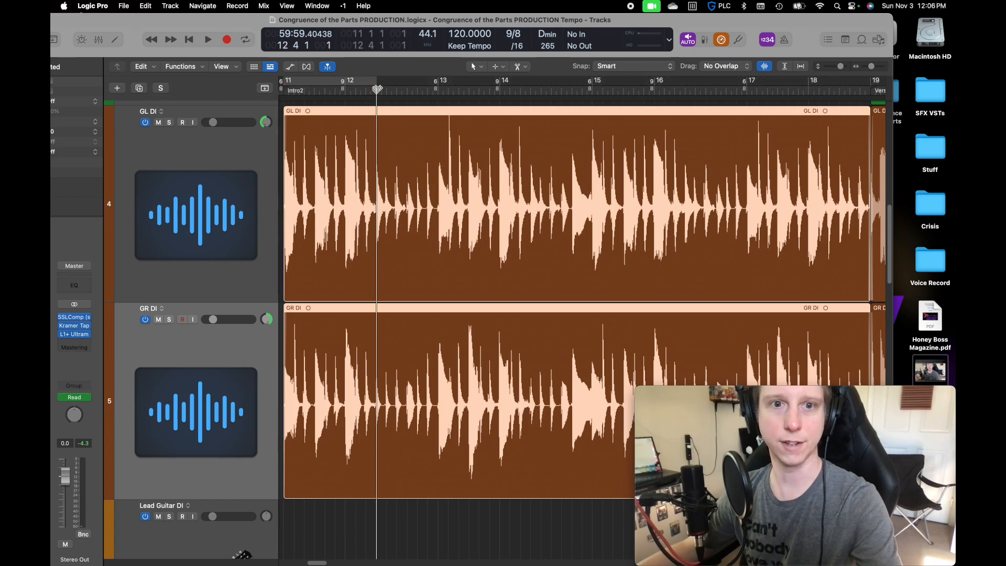
{"action": "key", "text": "space"}
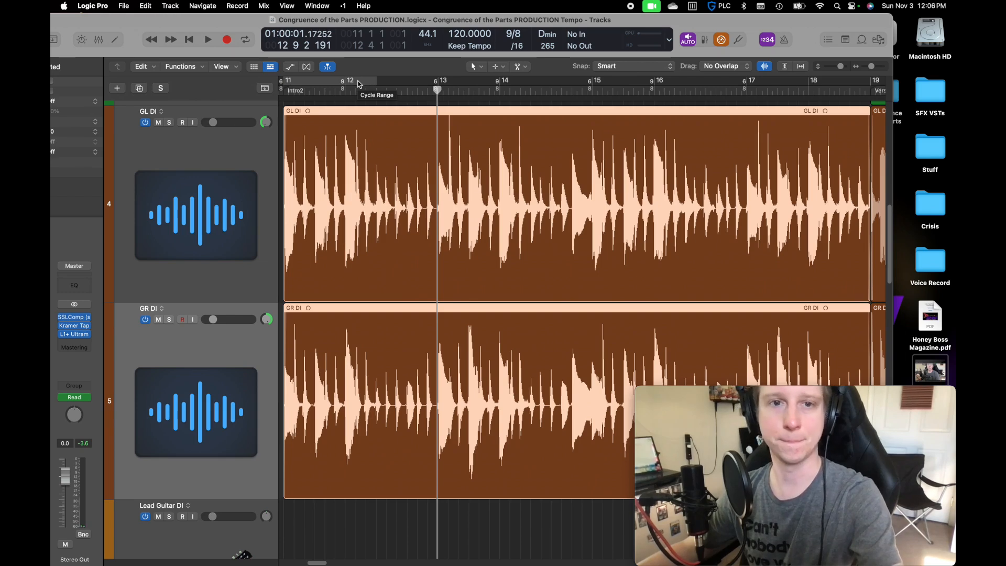
{"action": "left_click", "coordinate": [359, 84]}
{"action": "key", "text": "space"}
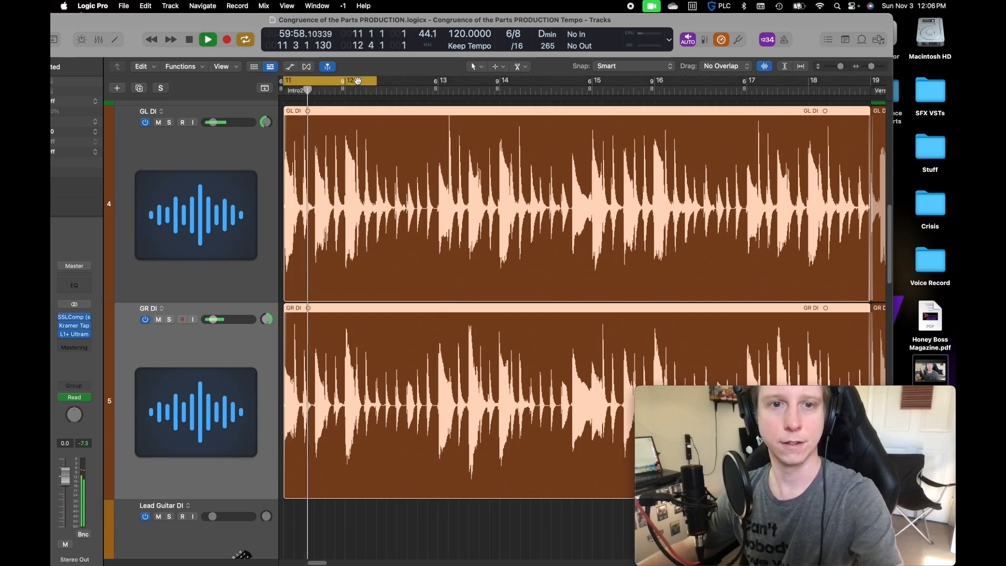
Split the GL DI and GR DI regions at 12 4 1 1 and delete the parts inside the cycle range
{"action": "key", "text": "space"}
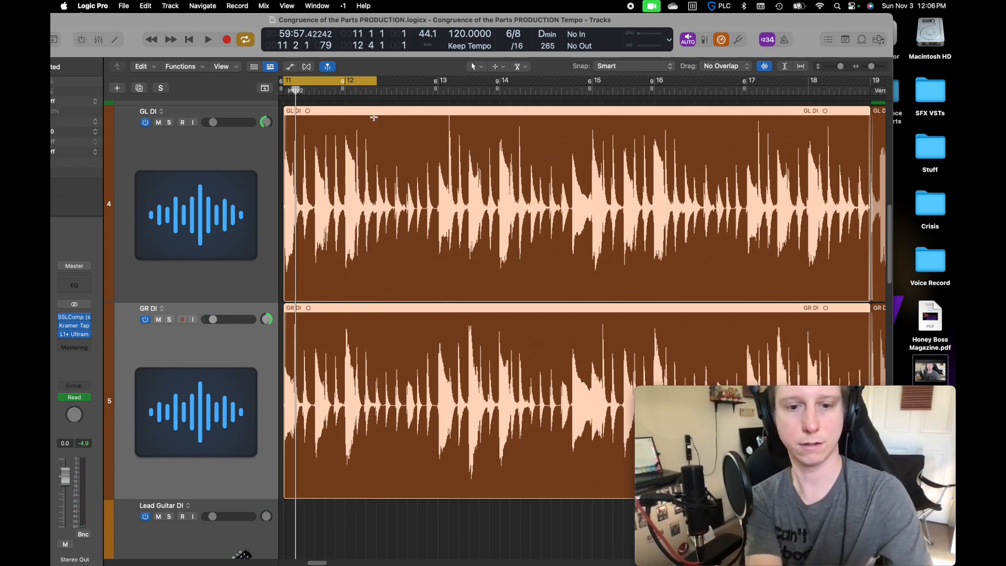
{"action": "key", "text": "super+t"}
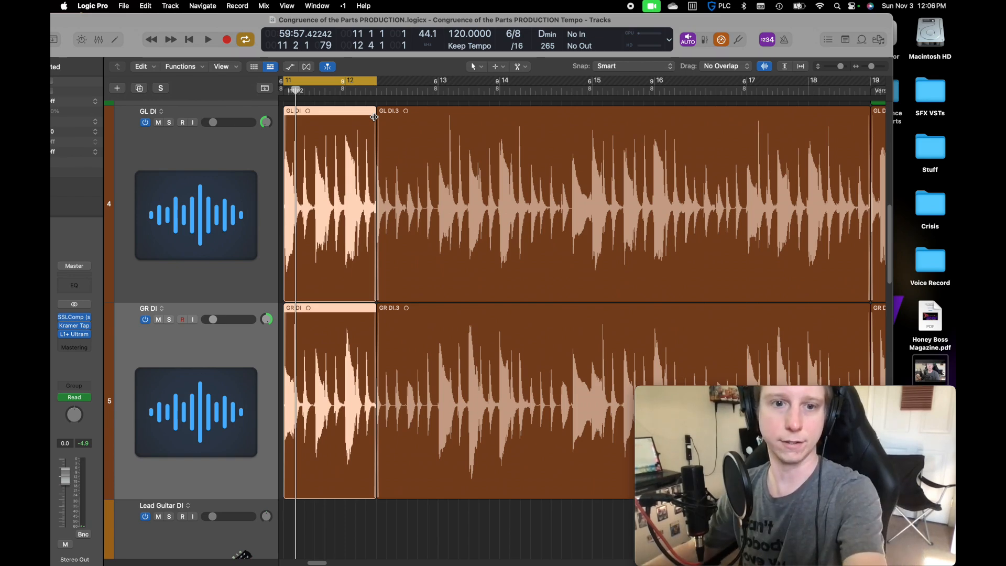
{"action": "key", "text": "Delete"}
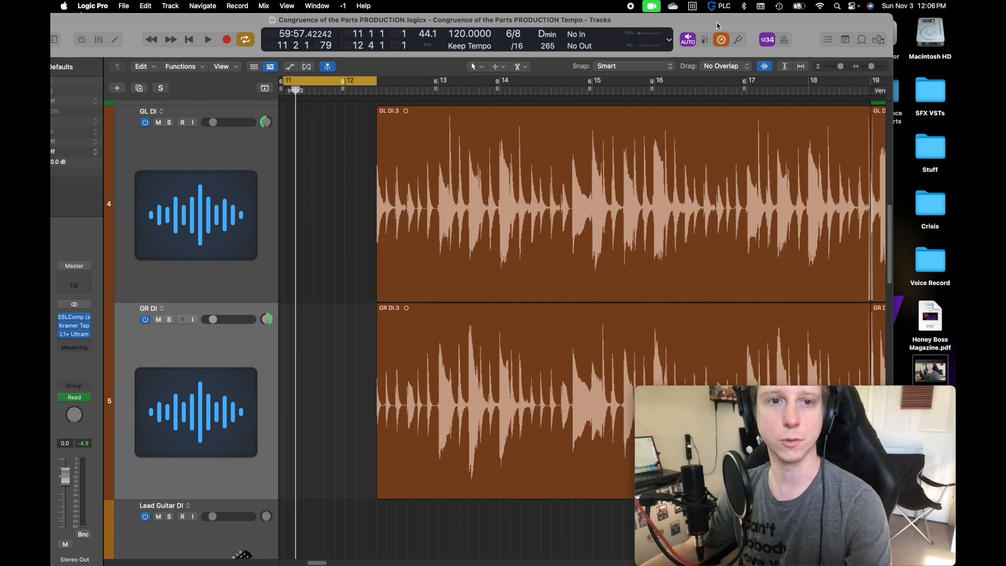
Open the tuner and turn on the metronome click
{"action": "left_click", "coordinate": [739, 41]}
{"action": "left_click_drag", "start_coordinate": [443, 145], "coordinate": [162, 23]}
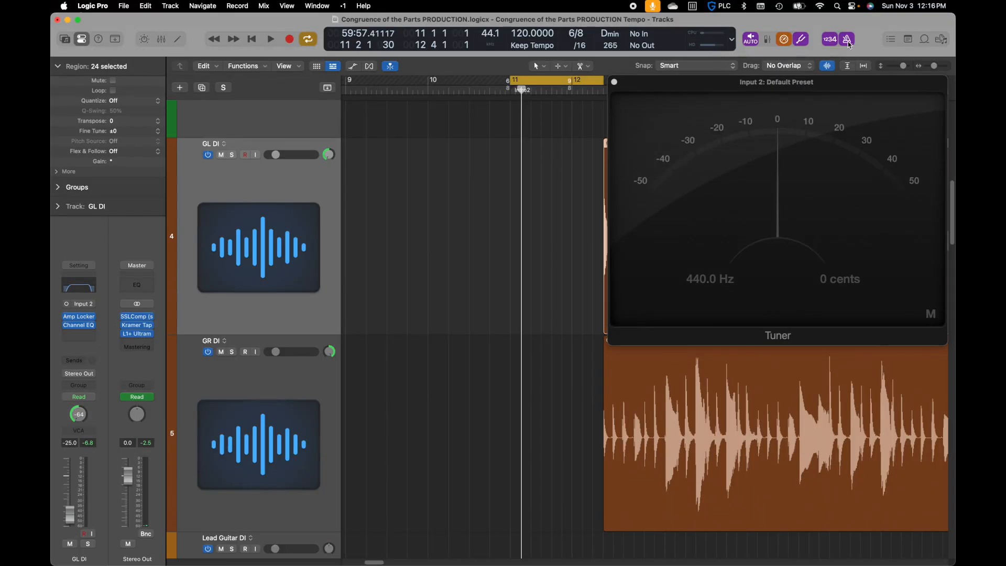
{"action": "right_click", "coordinate": [848, 40]}
{"action": "left_click", "coordinate": [820, 59]}
Record looped takes on the GL DI track over the cycle range, and stop recording
{"action": "key", "text": "r"}
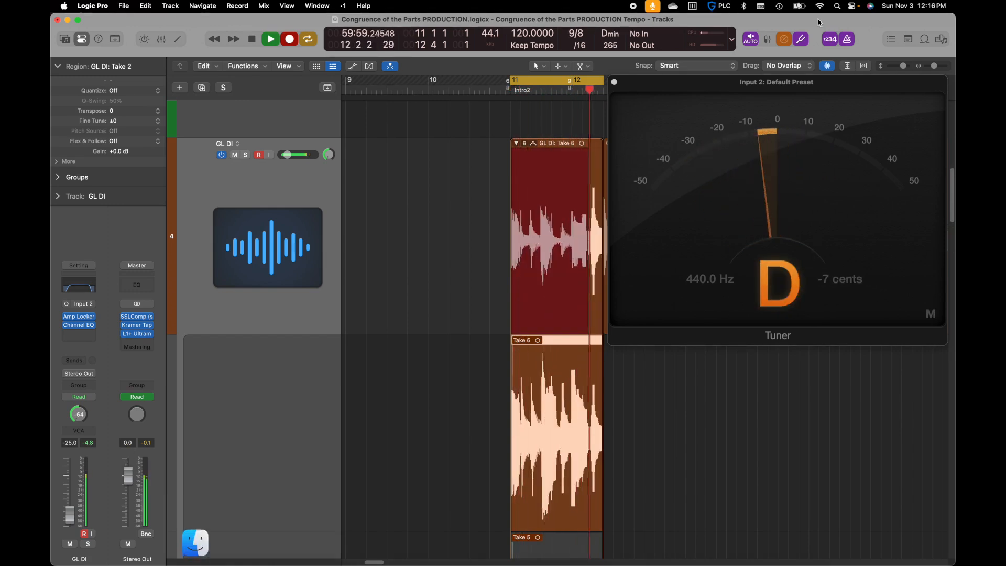
{"action": "key", "text": "space"}
Select the GR DI track, record looped takes over the same cycle range, and stop recording
{"action": "scroll", "coordinate": [459, 426], "scroll_direction": "down", "scroll_amount": 10}
{"action": "scroll", "coordinate": [458, 426], "scroll_direction": "down", "scroll_amount": 10}
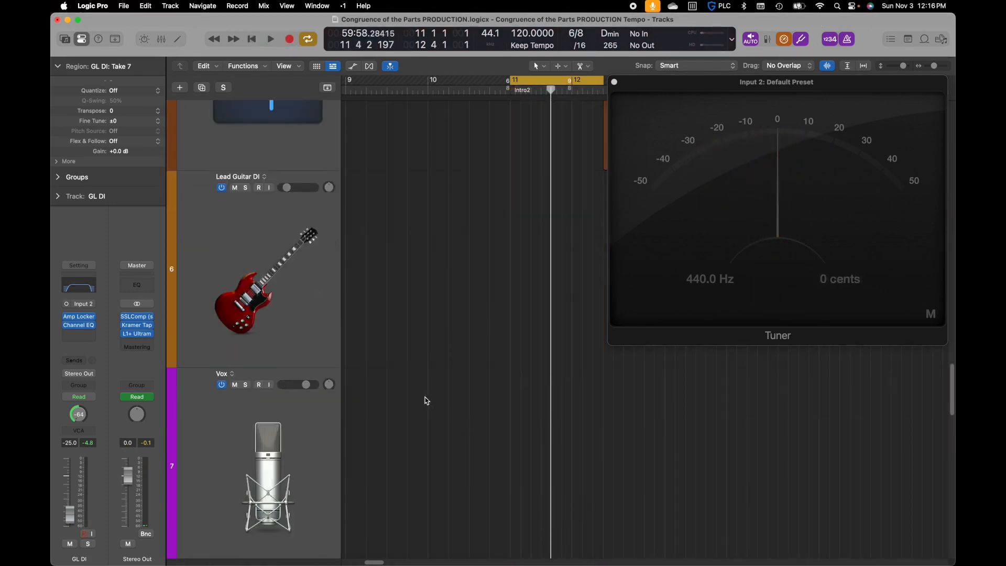
{"action": "left_click", "coordinate": [296, 243]}
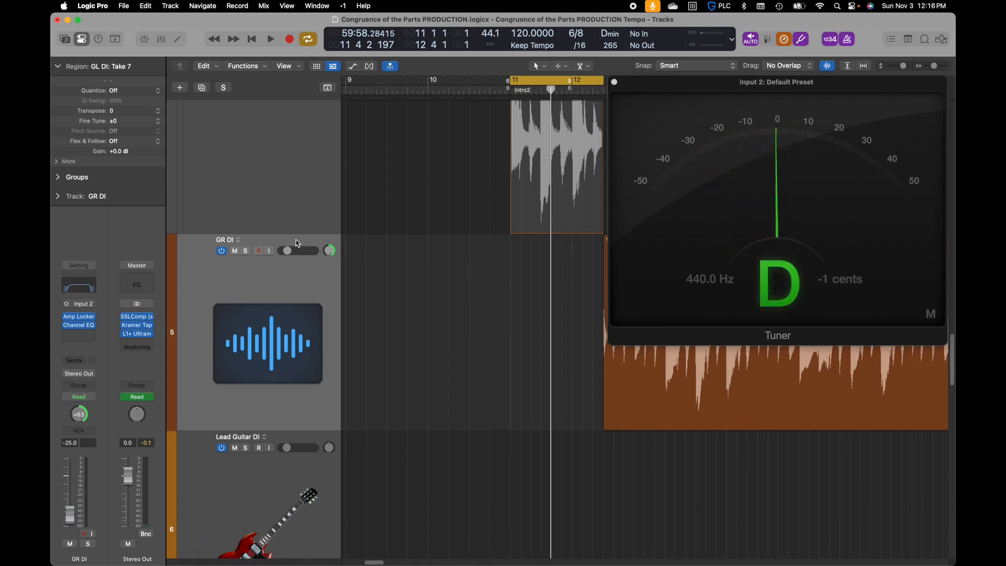
{"action": "key", "text": "r"}
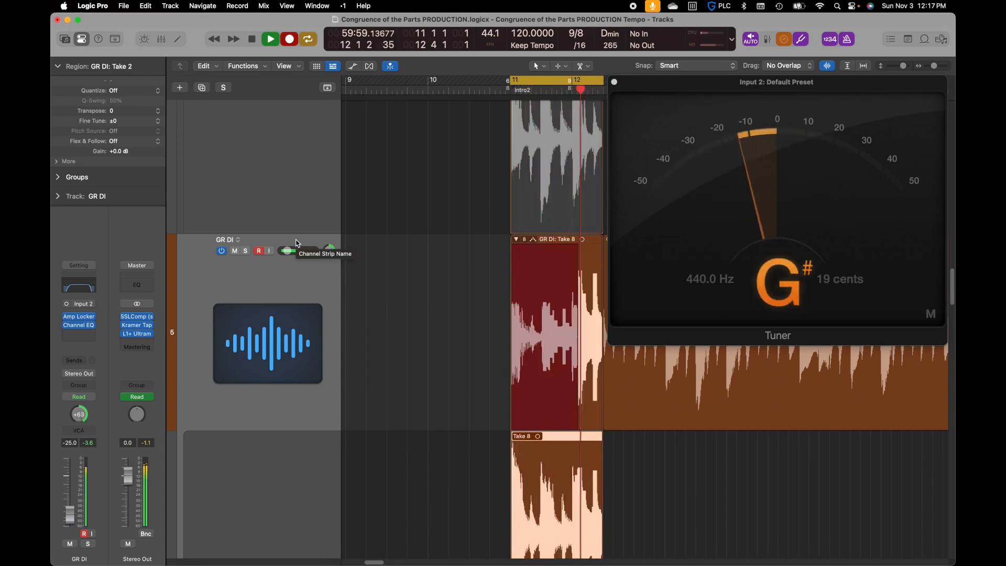
{"action": "key", "text": "space"}
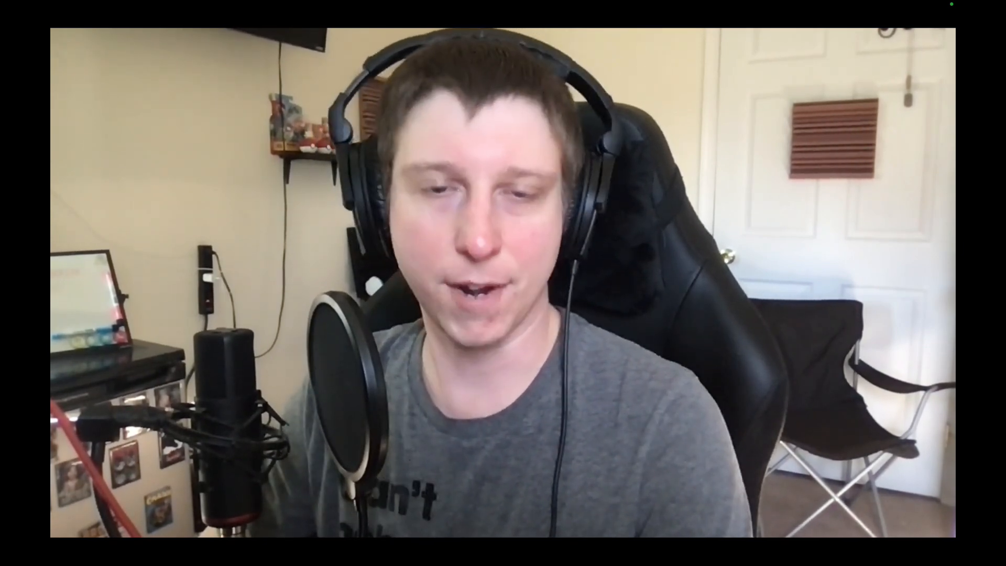
{"action": "mouse_move", "coordinate": [680, 299]}
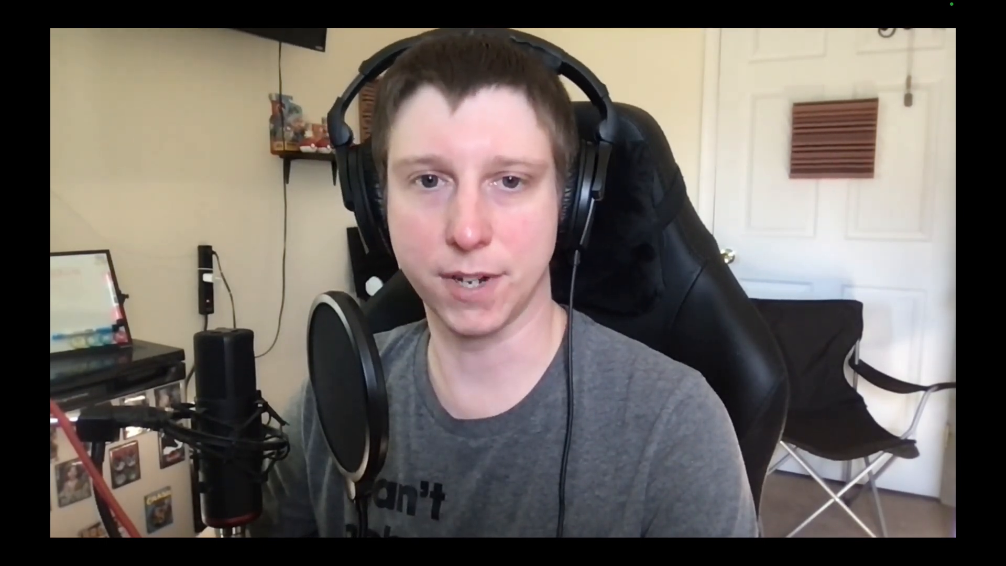
{"action": "mouse_move", "coordinate": [616, 163]}
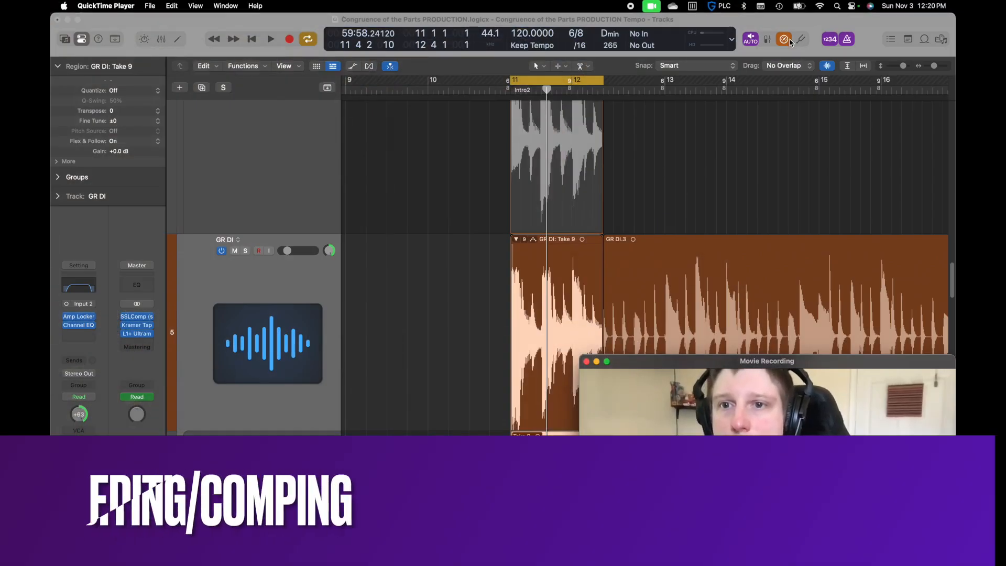
Turn off Low Latency Mode and select the GL DI take folder with all its takes in view
{"action": "left_click", "coordinate": [789, 40]}
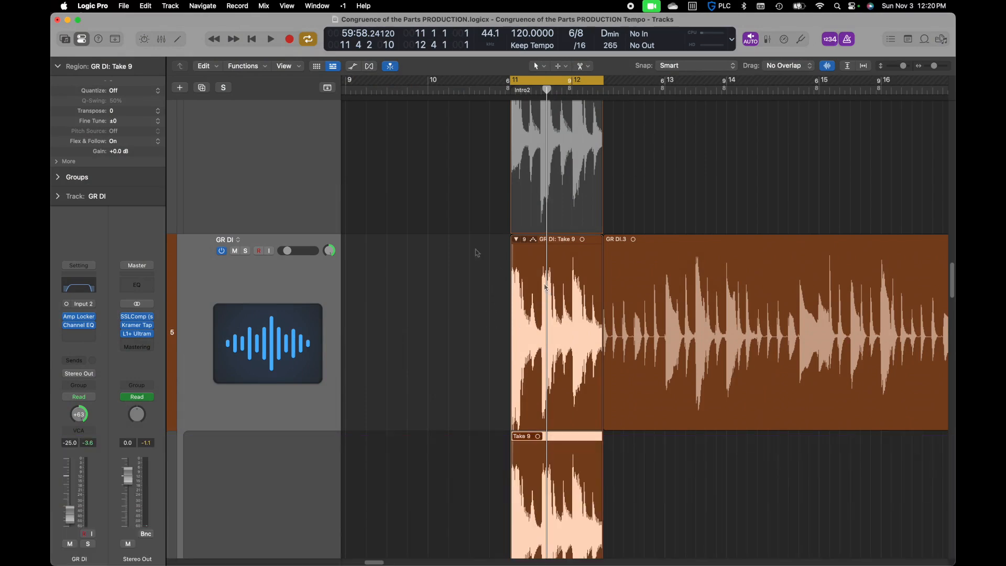
{"action": "scroll", "coordinate": [331, 241], "scroll_direction": "up", "scroll_amount": 10}
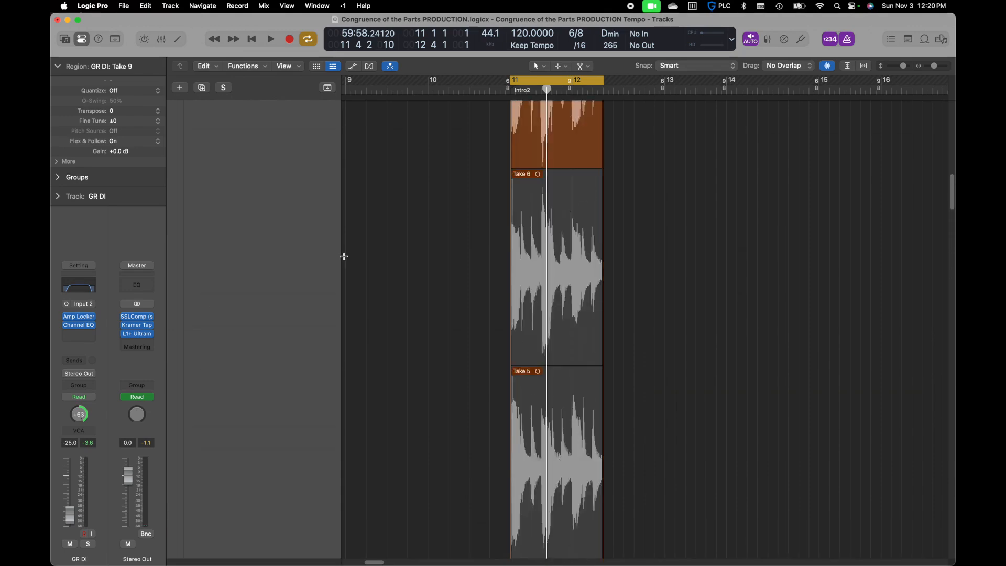
{"action": "scroll", "coordinate": [341, 257], "scroll_direction": "up", "scroll_amount": 4}
{"action": "left_click", "coordinate": [539, 268]}
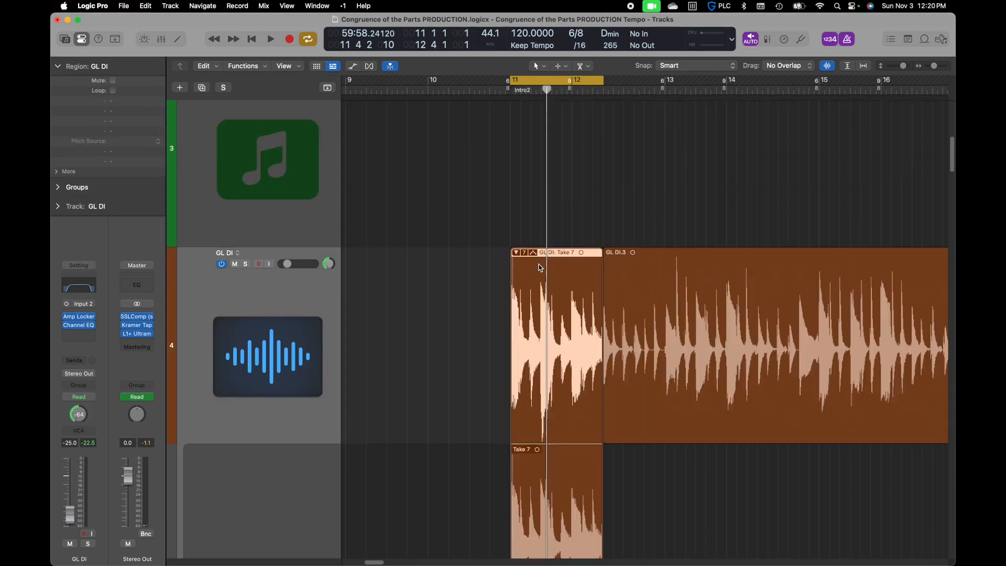
{"action": "key", "text": "z"}
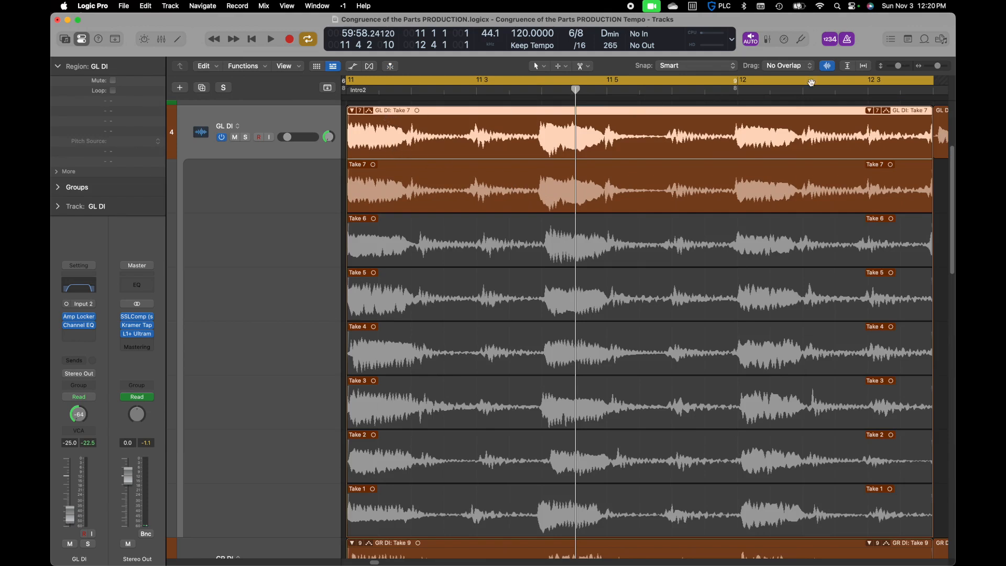
Play Take 7 of GL DI and check its note timing against the grid at several beats up to 11 5
{"action": "key", "text": "space"}
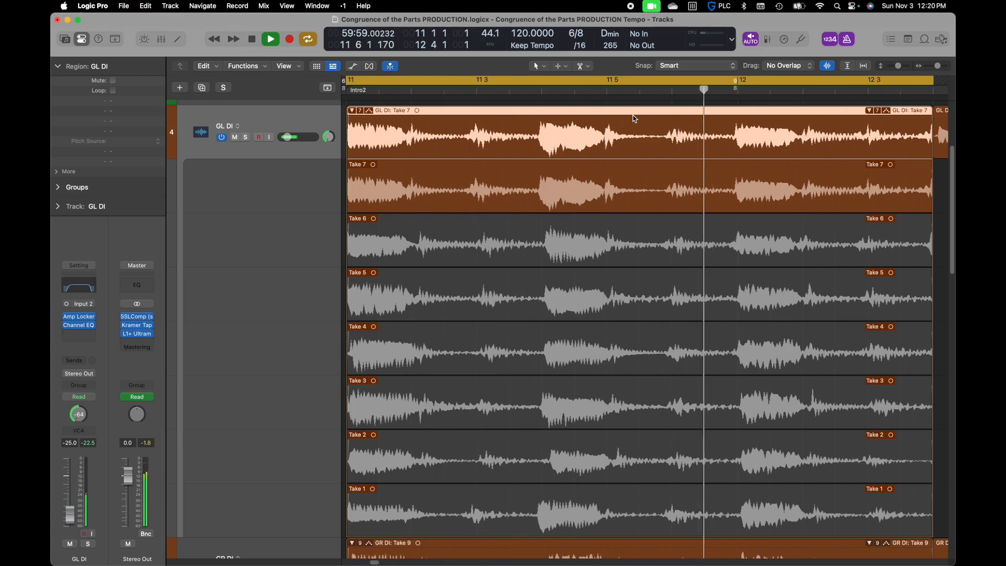
{"action": "key", "text": "space"}
{"action": "left_click", "coordinate": [411, 91]}
{"action": "left_click", "coordinate": [476, 93]}
{"action": "left_click", "coordinate": [608, 90]}
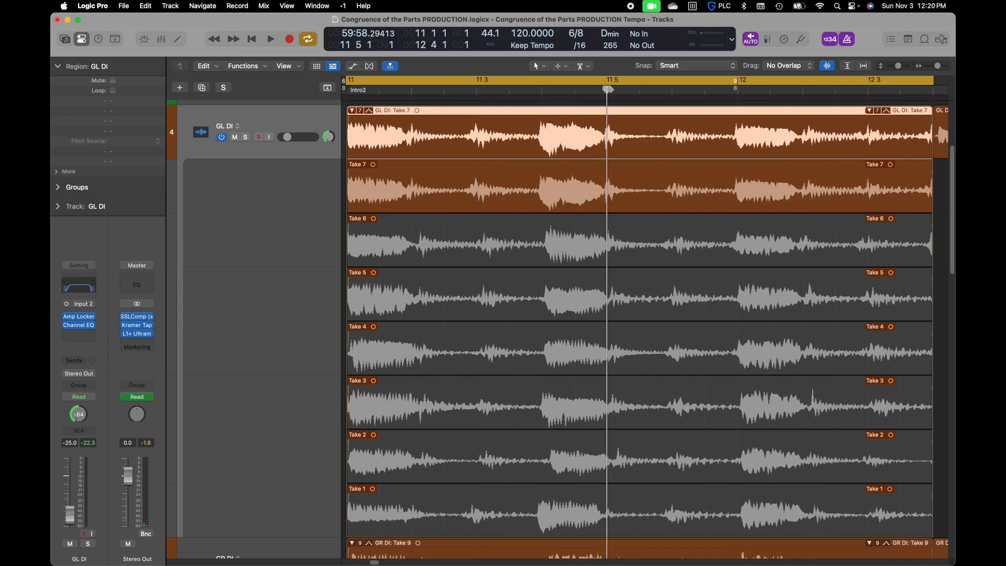
Comp the section of Take 5 from bar 12 to about 12 2 into the GL DI take folder
{"action": "left_click", "coordinate": [737, 89]}
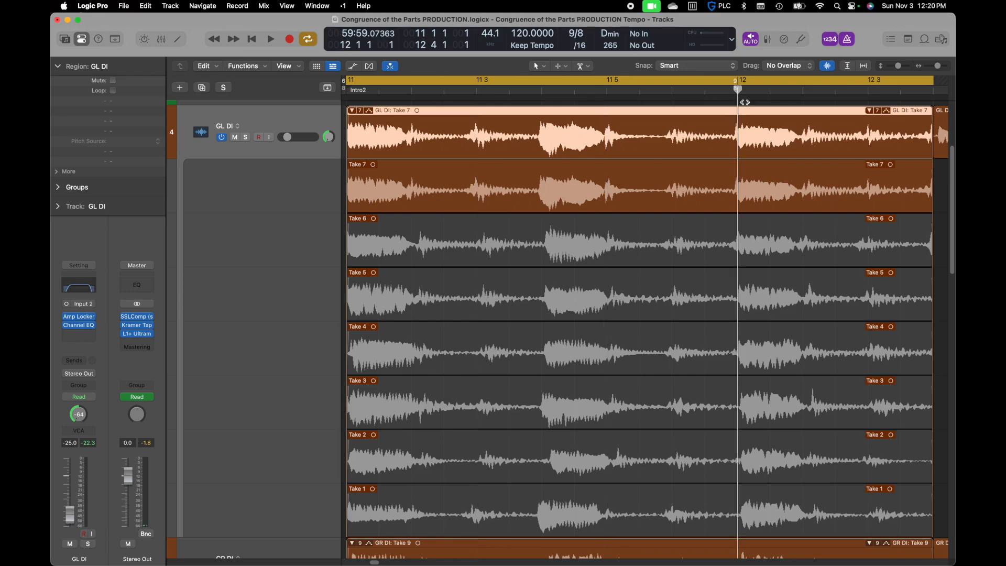
{"action": "left_click_drag", "start_coordinate": [744, 292], "coordinate": [803, 296]}
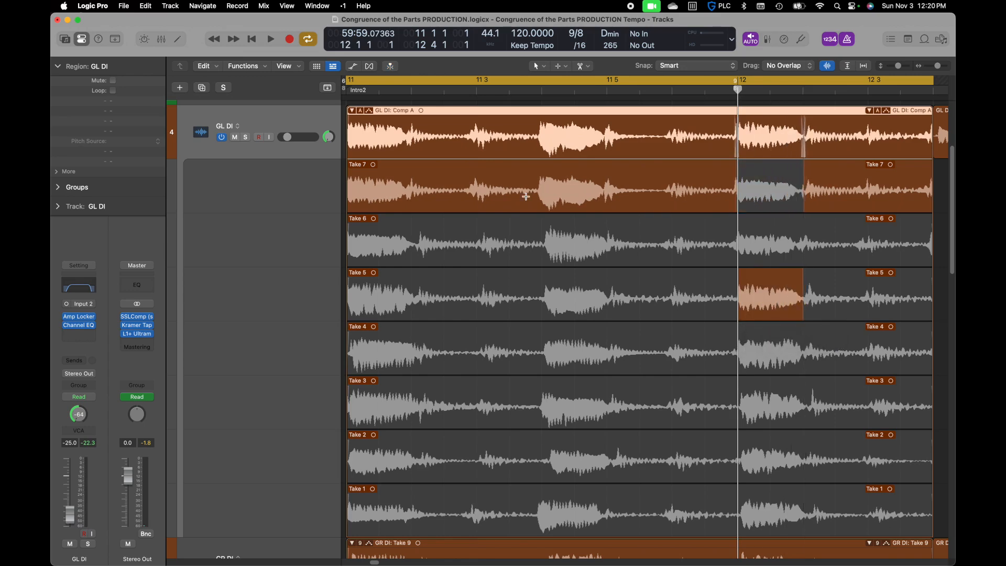
Check the GL DI comp's note timing at 11 3 and 12 3, play it back, and solo the track
{"action": "left_click", "coordinate": [478, 128]}
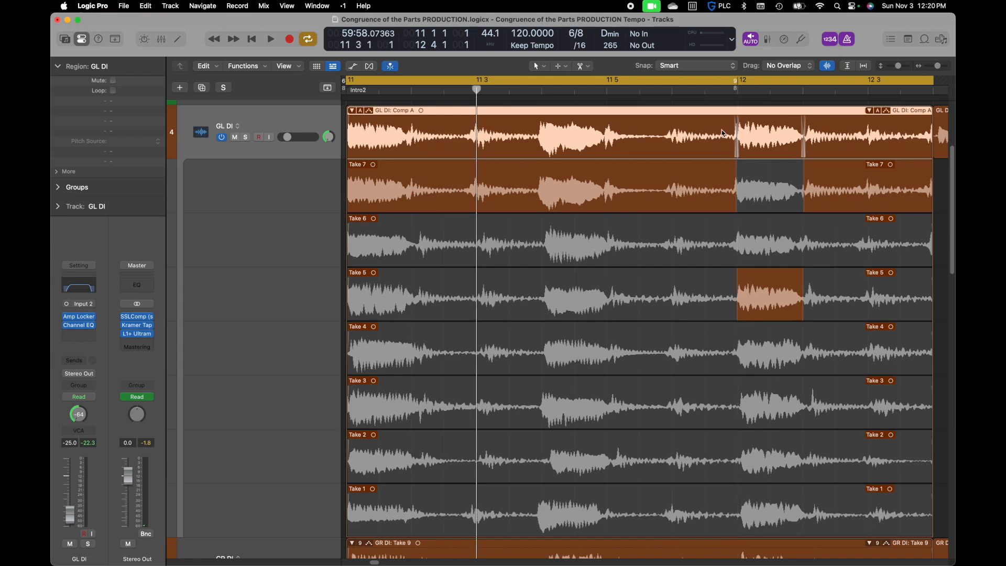
{"action": "left_click", "coordinate": [867, 91]}
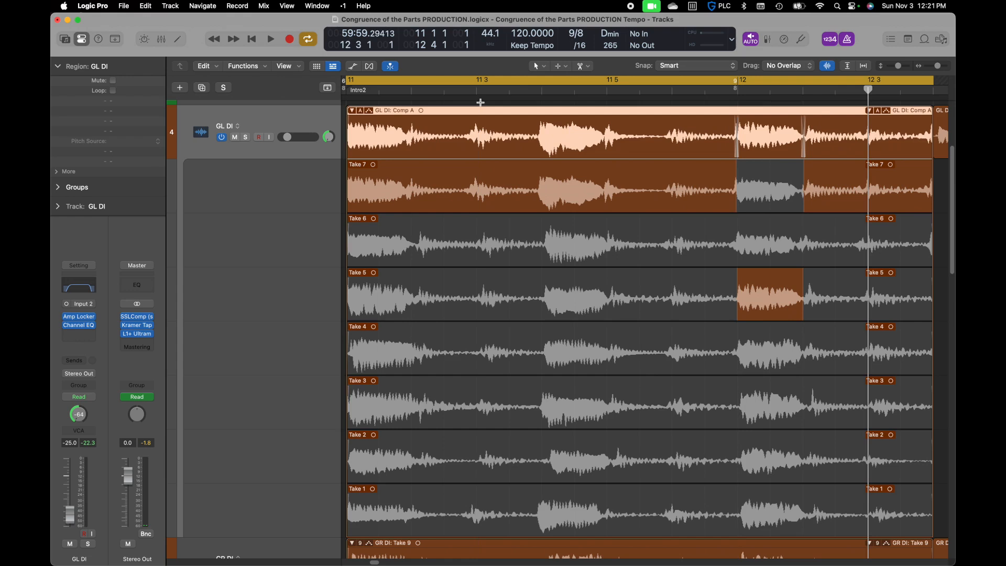
{"action": "key", "text": "space"}
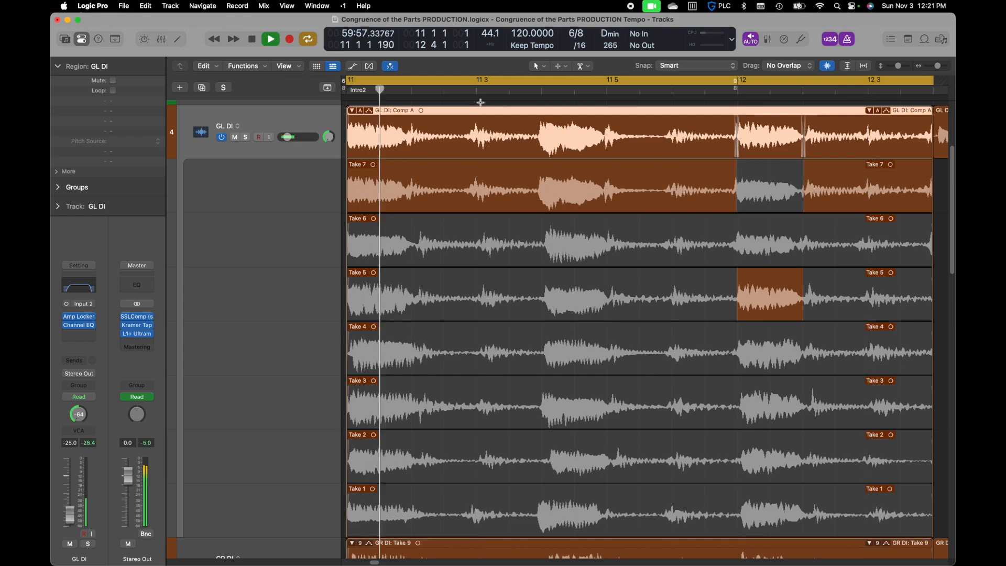
{"action": "left_click", "coordinate": [247, 138]}
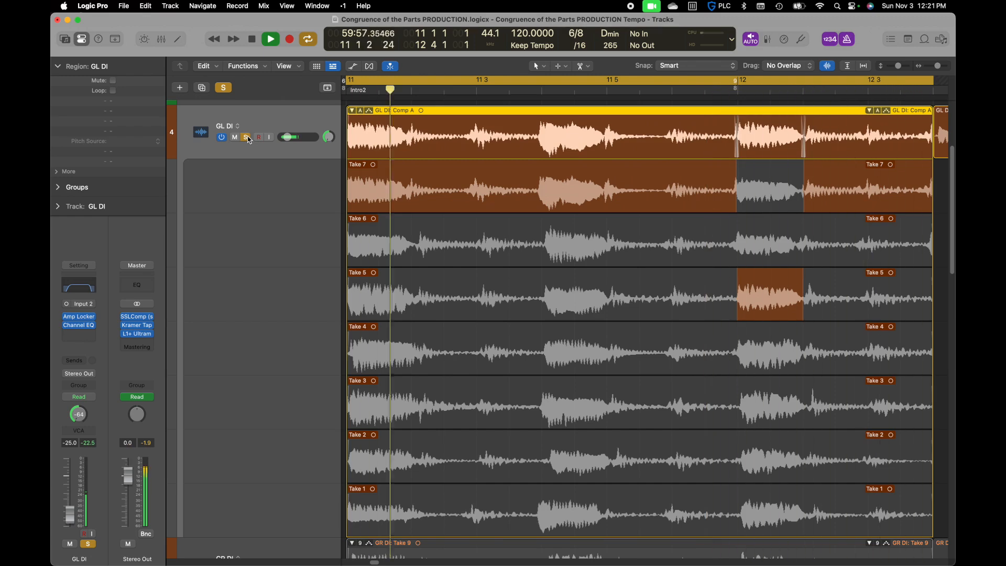
{"action": "key", "text": "space"}
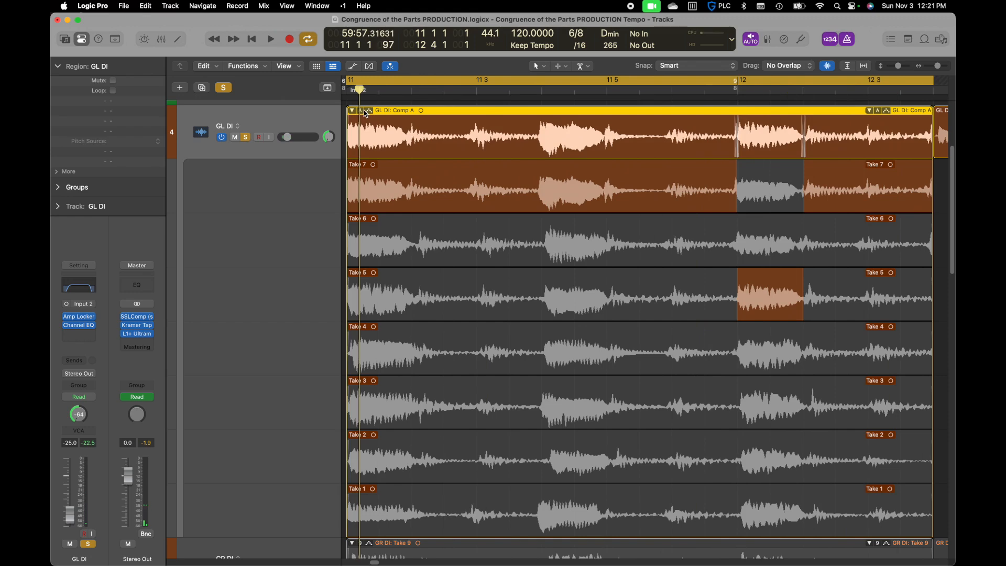
Flatten and merge GL DI's Comp A, and solo the GR DI track in its place
{"action": "left_click", "coordinate": [365, 113]}
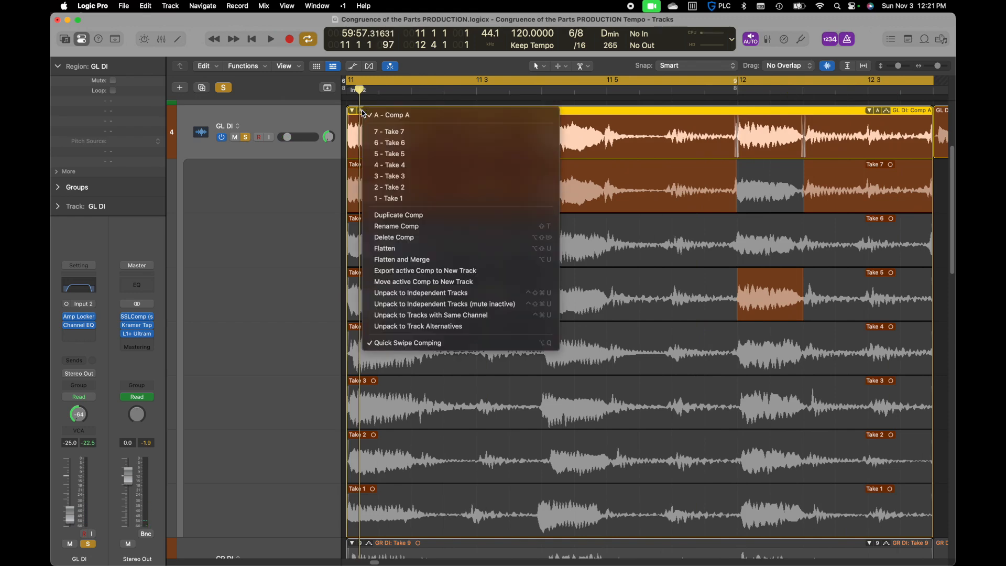
{"action": "left_click", "coordinate": [426, 261]}
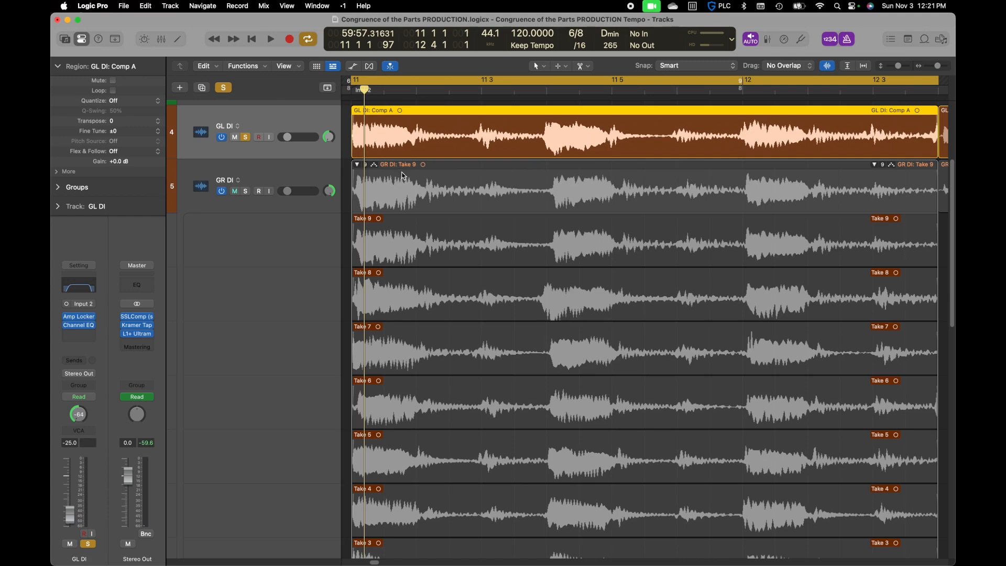
{"action": "left_click", "coordinate": [312, 169]}
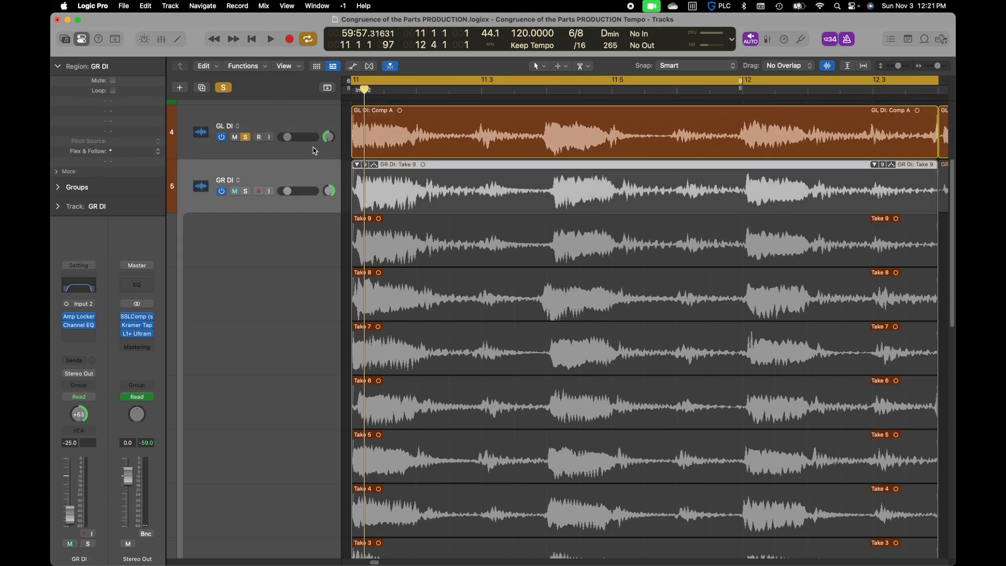
{"action": "left_click", "coordinate": [248, 192], "text": "alt"}
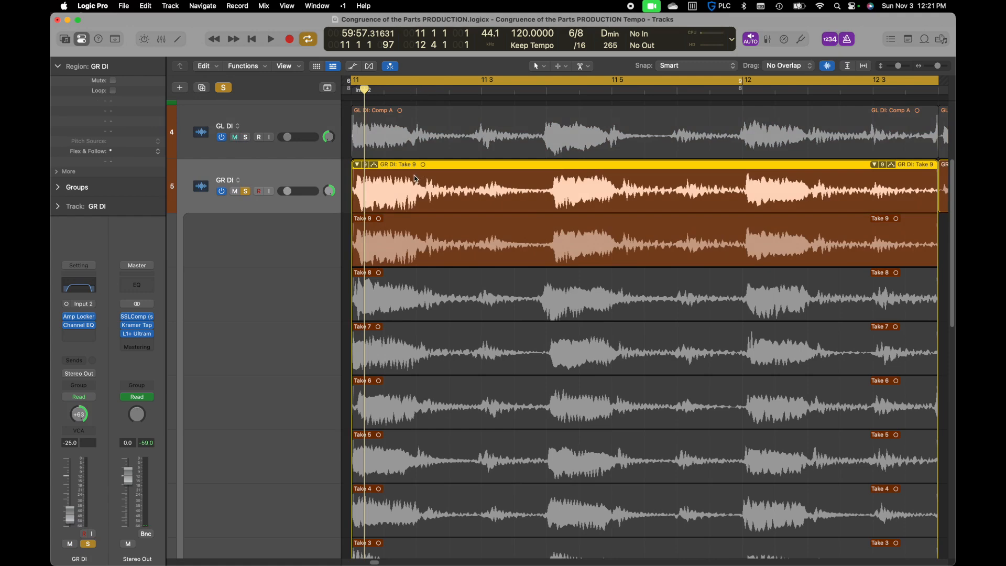
Comp the section of Take 5 from 11 2 to just before 11 3 into the GR DI take folder
{"action": "left_click", "coordinate": [416, 90]}
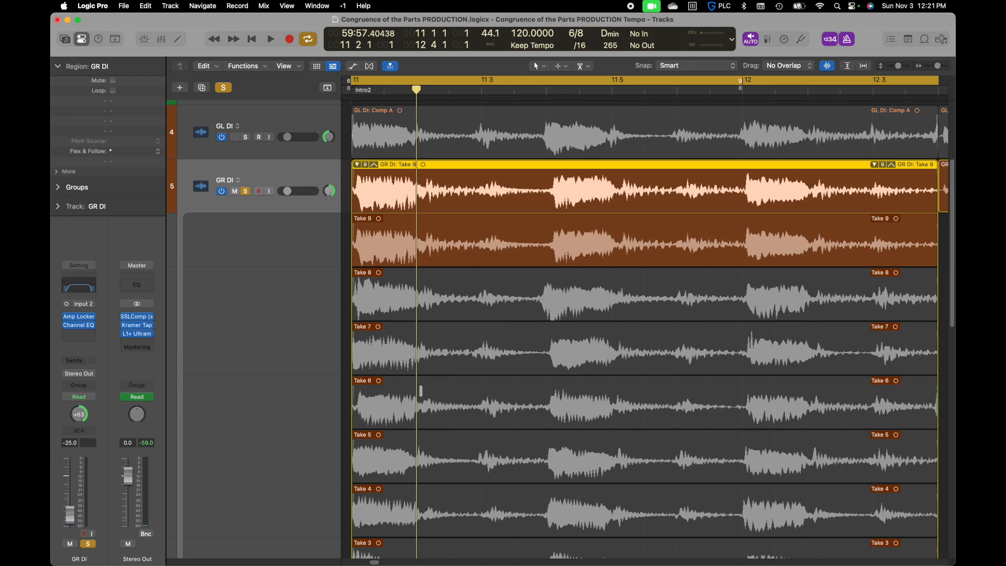
{"action": "left_click_drag", "start_coordinate": [418, 443], "coordinate": [481, 452]}
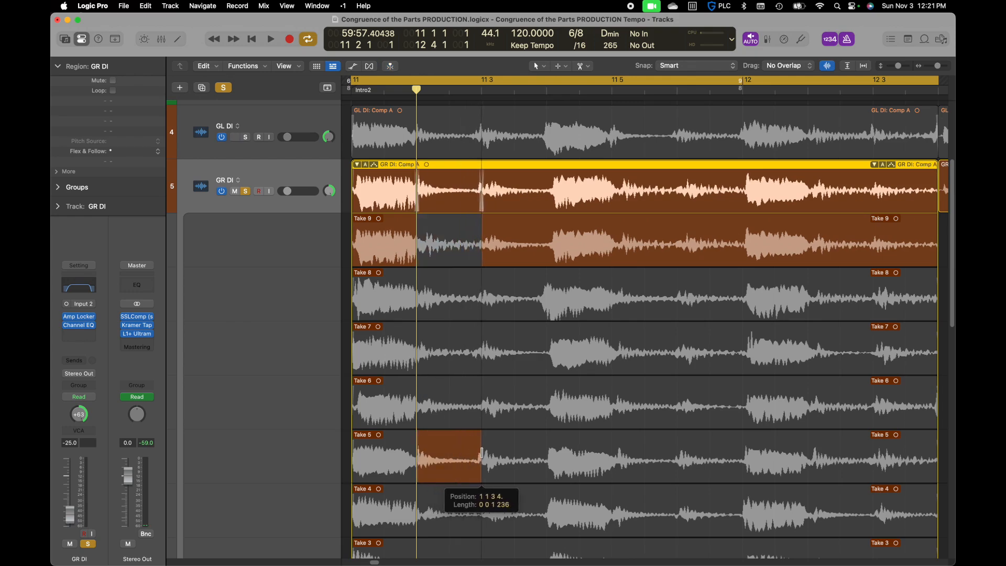
{"action": "left_click", "coordinate": [481, 92]}
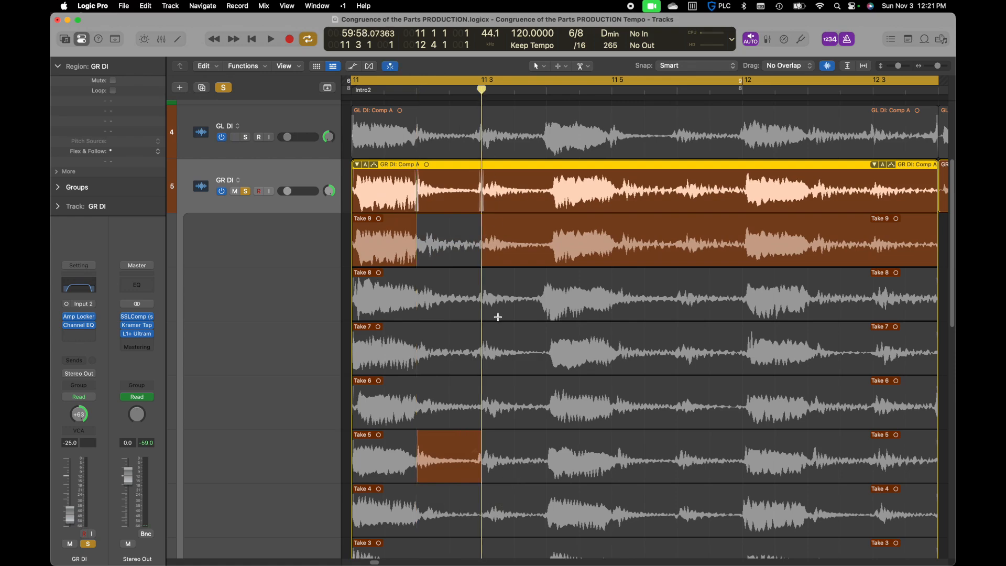
{"action": "left_click_drag", "start_coordinate": [481, 449], "coordinate": [477, 451]}
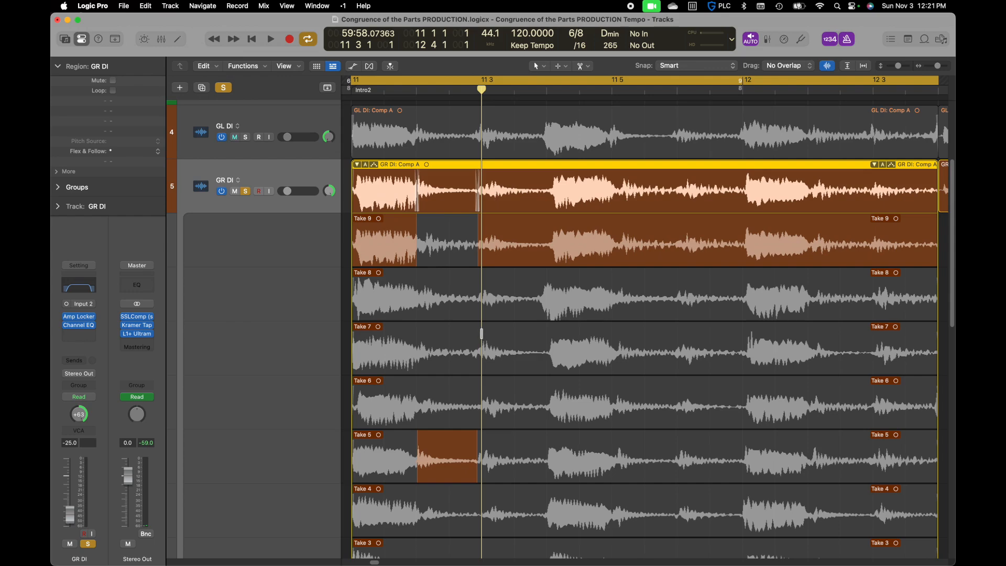
Comp Take 7 from 11 3 to just before 11 4 in GR DI, extend Take 5's section towards 11 3, and play the comp
{"action": "left_click_drag", "start_coordinate": [483, 334], "coordinate": [543, 346]}
{"action": "left_click_drag", "start_coordinate": [477, 446], "coordinate": [481, 441]}
{"action": "key", "text": "space"}
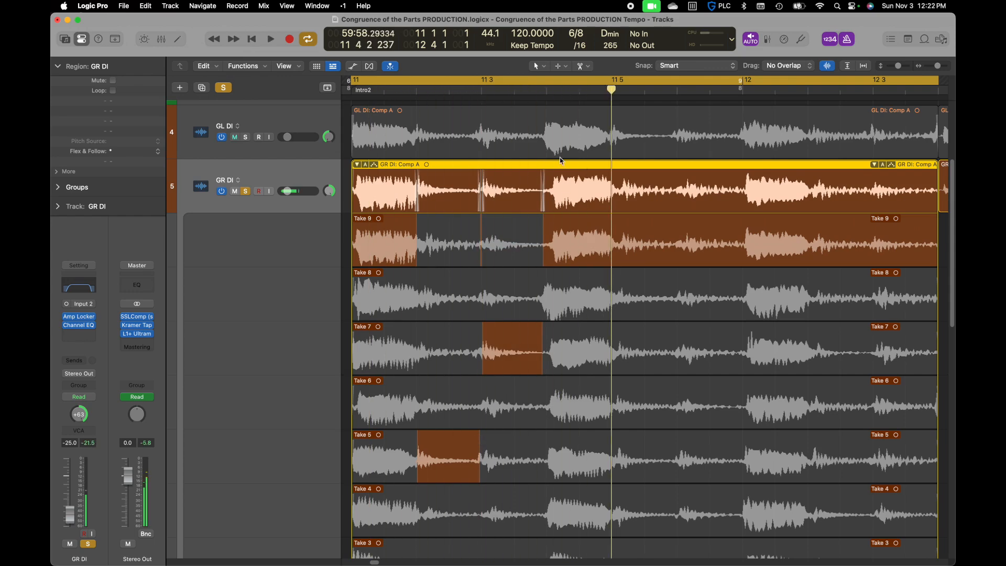
Comp the section of Take 8 from just before 11 4 to 11 5 into GR DI and play the comp
{"action": "left_click", "coordinate": [545, 87]}
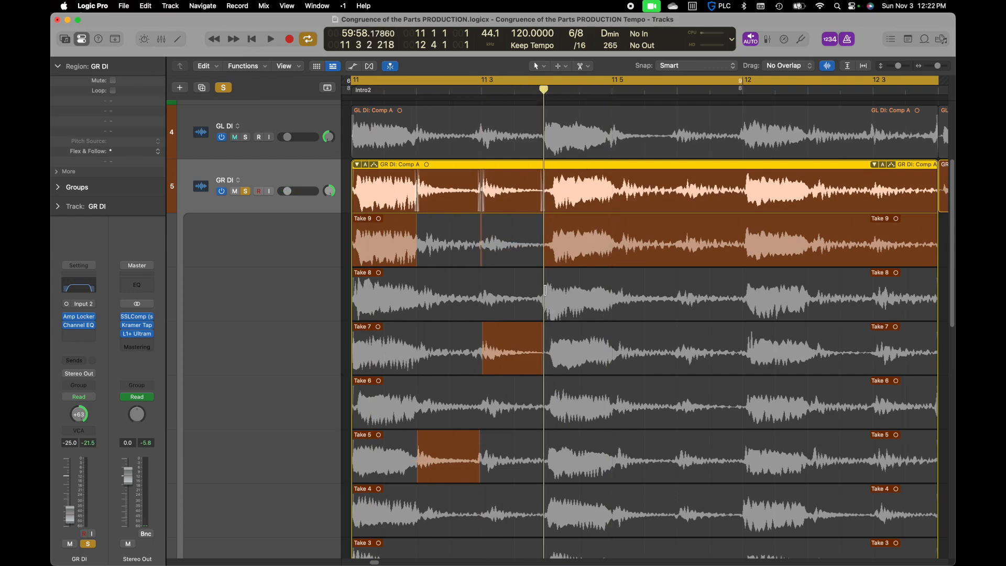
{"action": "left_click_drag", "start_coordinate": [543, 289], "coordinate": [612, 303]}
{"action": "key", "text": "space"}
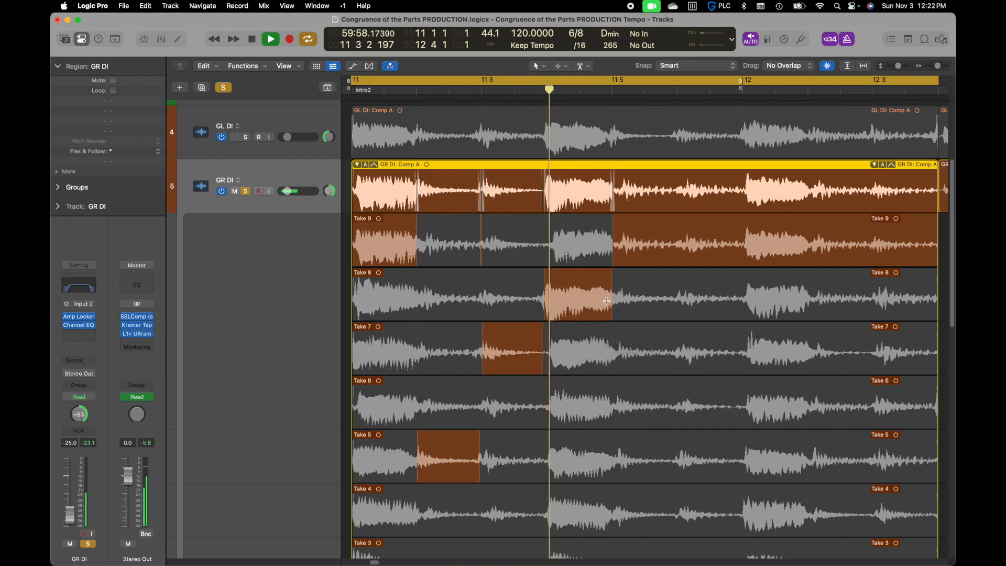
{"action": "key", "text": "space"}
Comp the section of Take 4 from 11 5 to about 11 6 into the GR DI take folder
{"action": "left_click", "coordinate": [613, 91]}
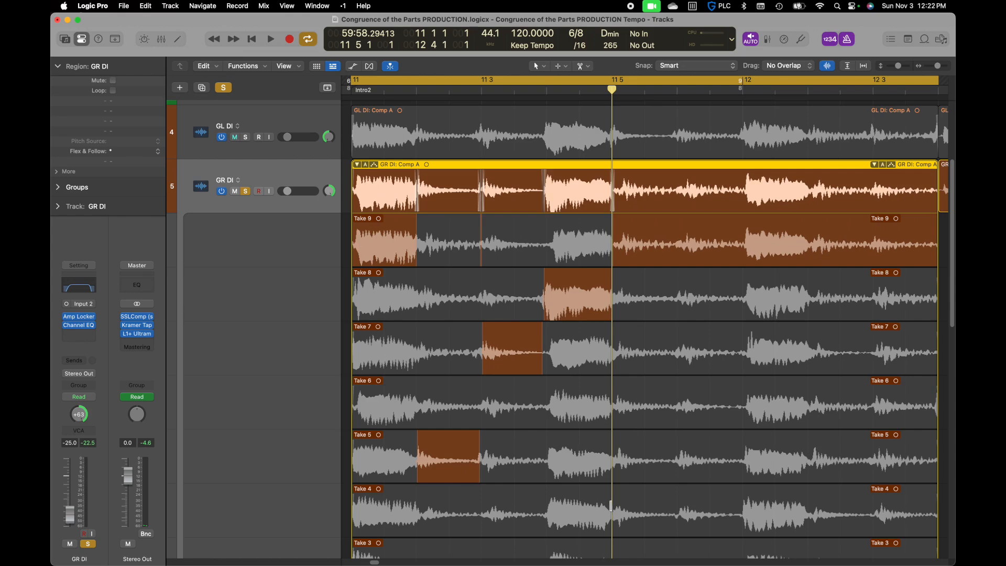
{"action": "left_click_drag", "start_coordinate": [612, 499], "coordinate": [675, 500]}
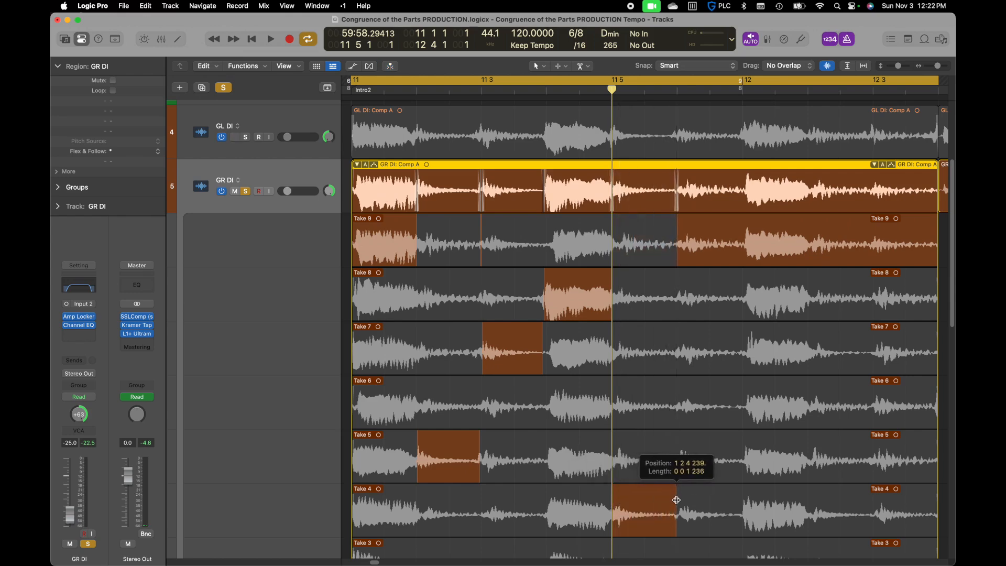
{"action": "scroll", "coordinate": [670, 490], "scroll_direction": "down", "scroll_amount": 5}
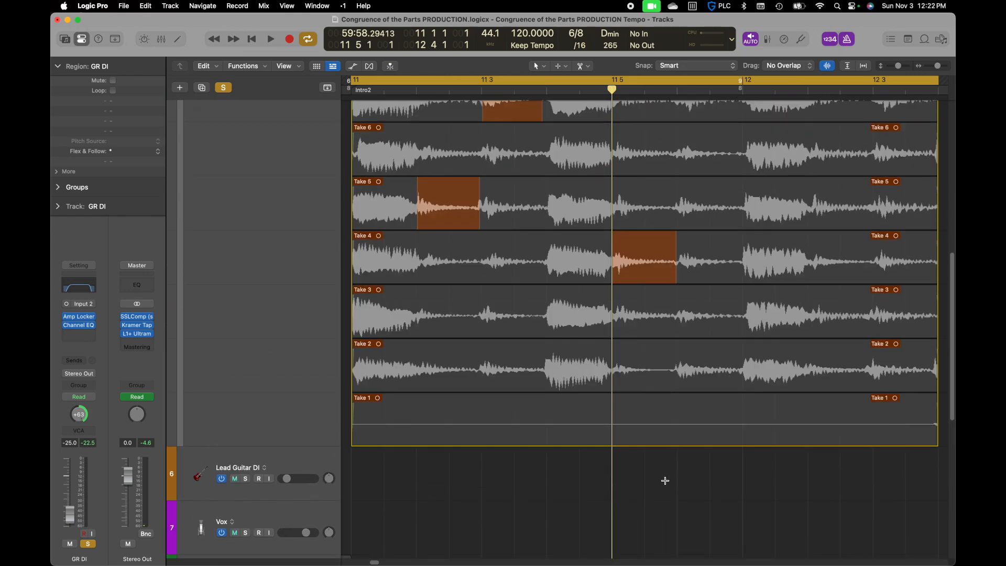
{"action": "scroll", "coordinate": [665, 480], "scroll_direction": "up", "scroll_amount": 5}
Play the GR DI comp, briefly solo GL DI alongside it, and return to GR DI alone
{"action": "key", "text": "space"}
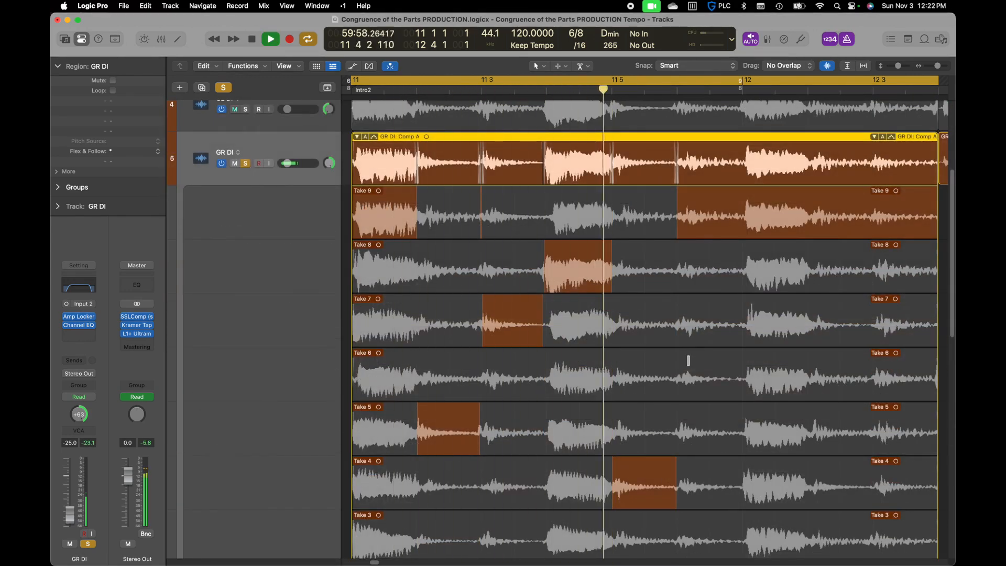
{"action": "key", "text": "space"}
{"action": "key", "text": "space"}
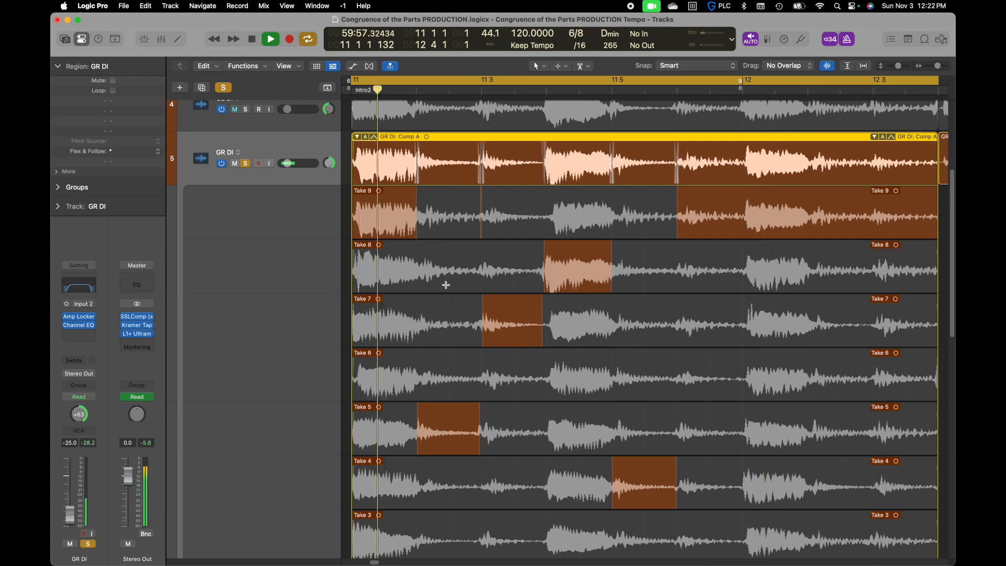
{"action": "key", "text": "space"}
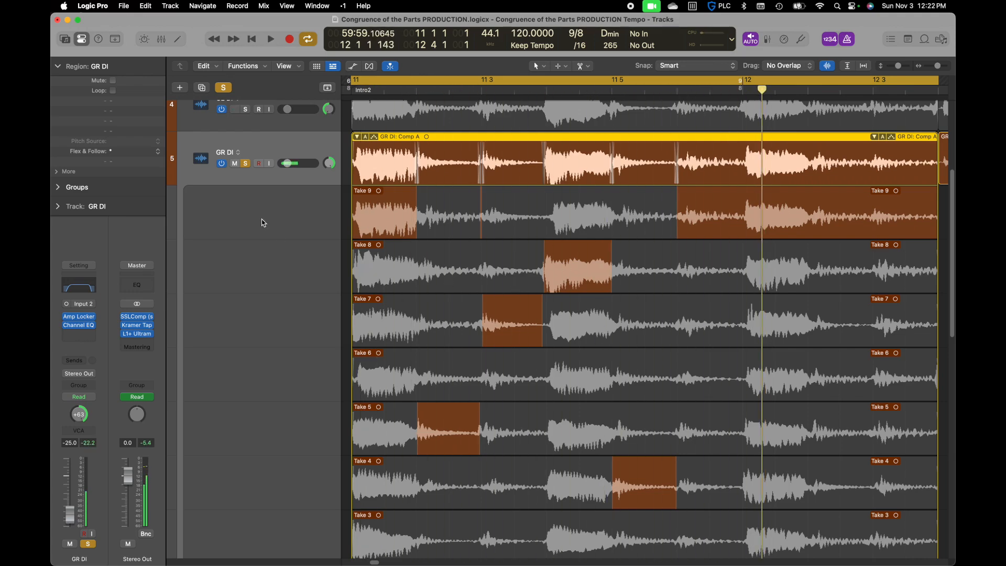
{"action": "left_click", "coordinate": [246, 109]}
{"action": "key", "text": "space"}
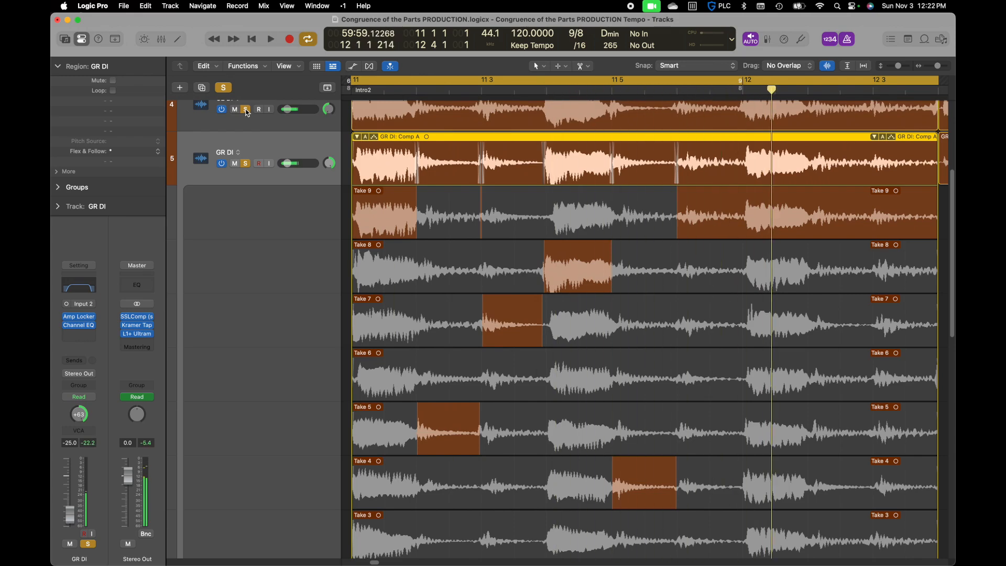
{"action": "left_click", "coordinate": [246, 110]}
Comp the section of Take 7 from 11 6 to bar 12 into GR DI and play the comp
{"action": "left_click", "coordinate": [676, 91]}
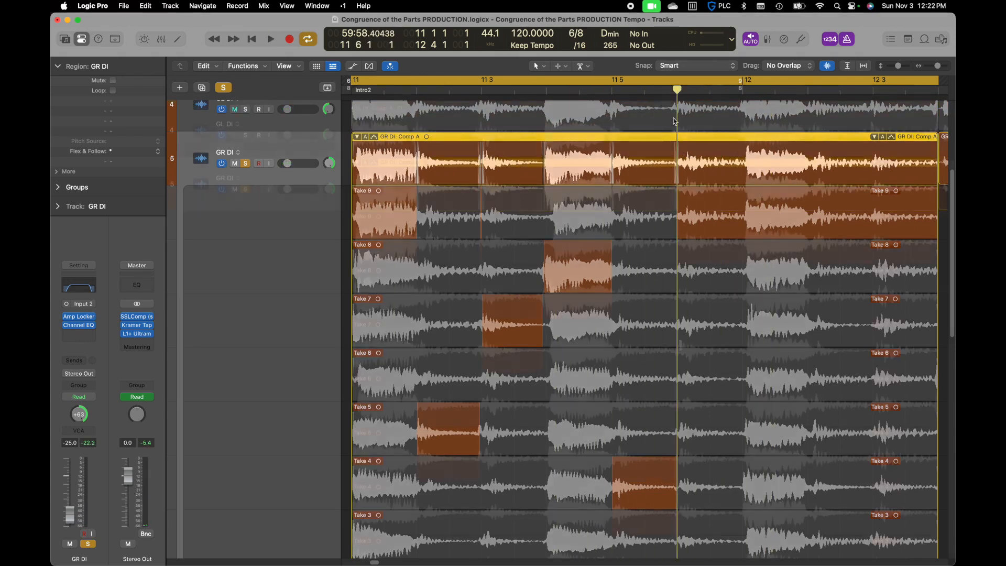
{"action": "scroll", "coordinate": [679, 347], "scroll_direction": "up", "scroll_amount": 2}
{"action": "left_click_drag", "start_coordinate": [677, 342], "coordinate": [742, 349]}
{"action": "key", "text": "space"}
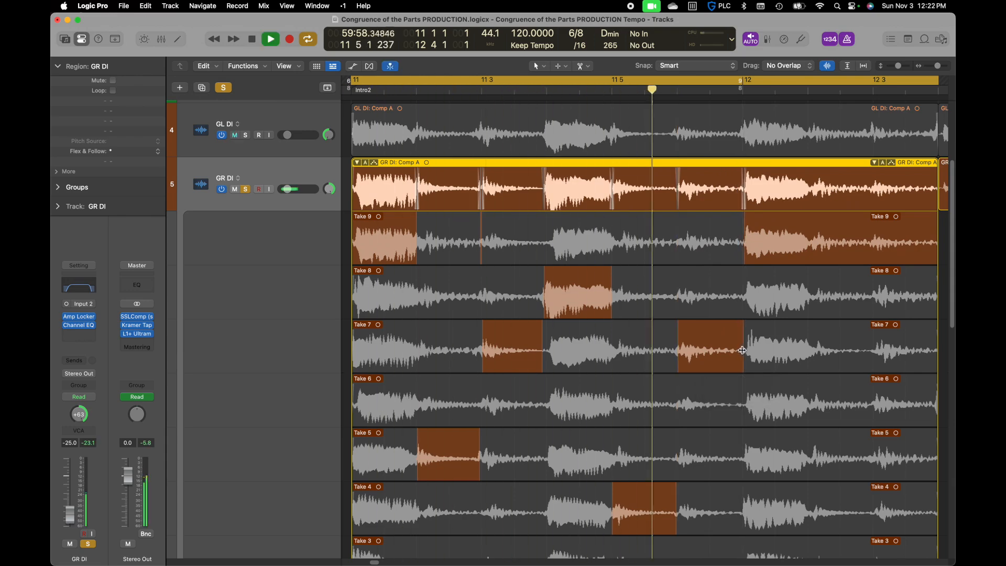
{"action": "key", "text": "space"}
Play the GR DI comp and compare the takes' note attacks at bar 12 against the grid
{"action": "left_click", "coordinate": [741, 88]}
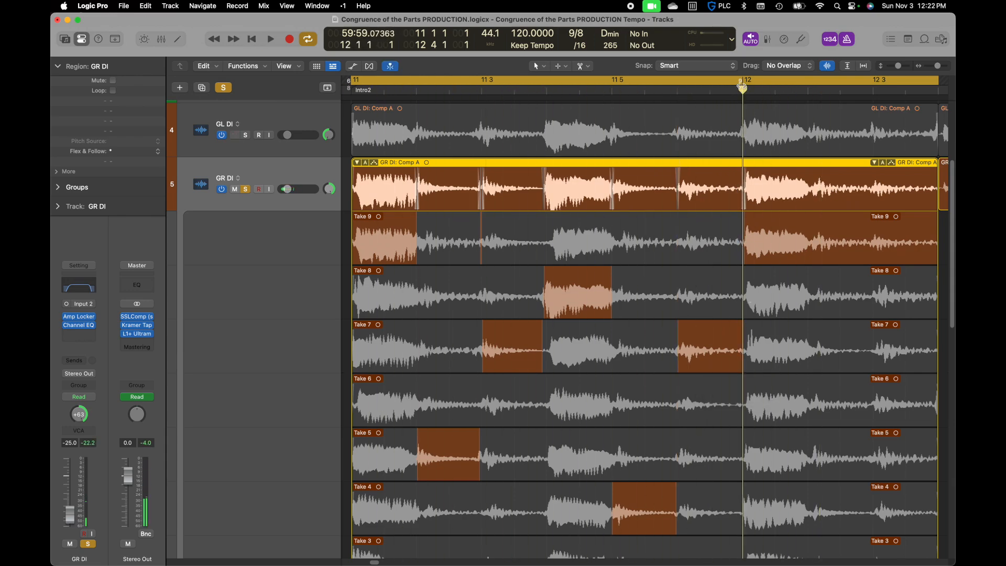
{"action": "scroll", "coordinate": [725, 256], "scroll_direction": "down", "scroll_amount": 2}
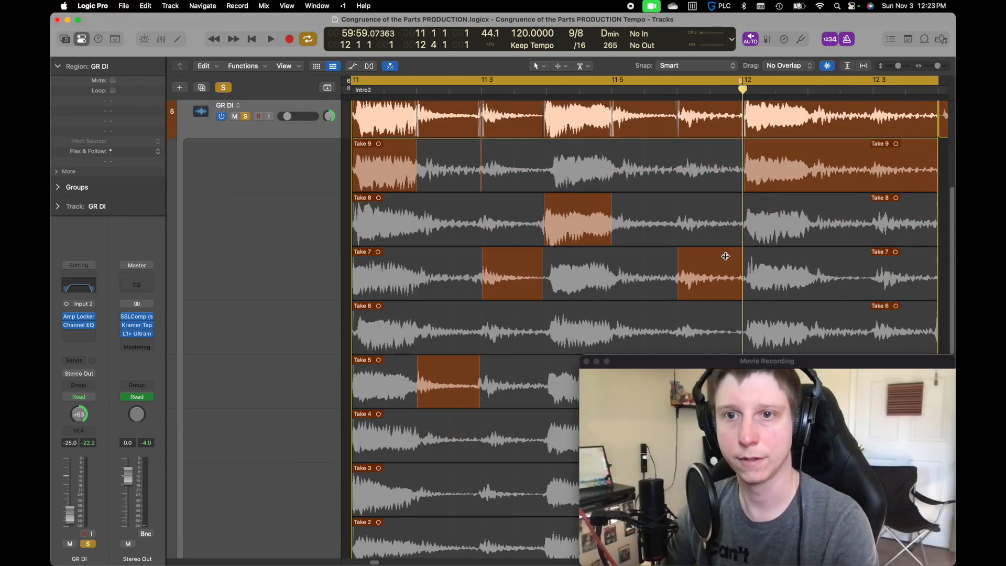
{"action": "key", "text": "space"}
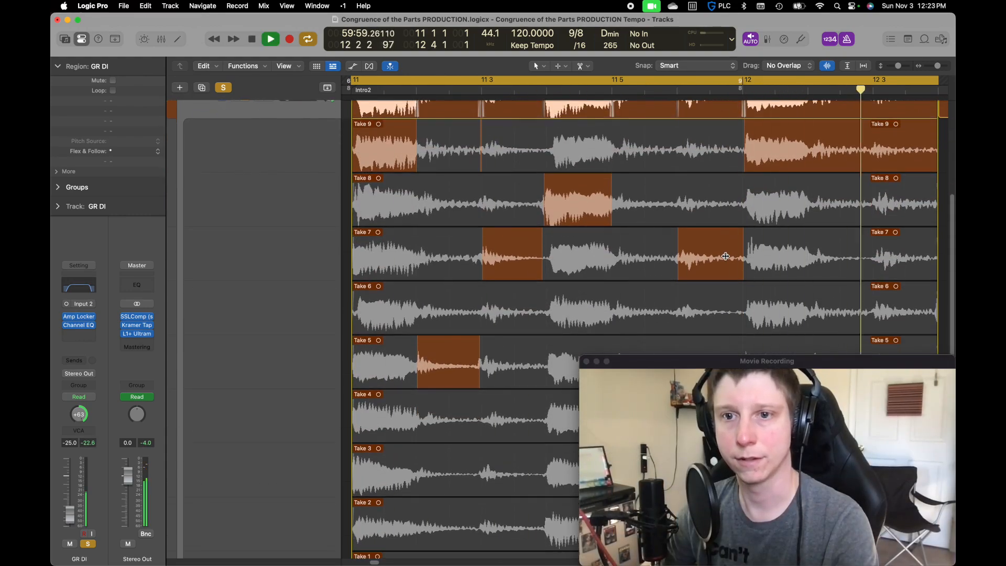
{"action": "key", "text": "space"}
{"action": "scroll", "coordinate": [732, 225], "scroll_direction": "up", "scroll_amount": 5}
{"action": "scroll", "coordinate": [756, 131], "scroll_direction": "down", "scroll_amount": 4}
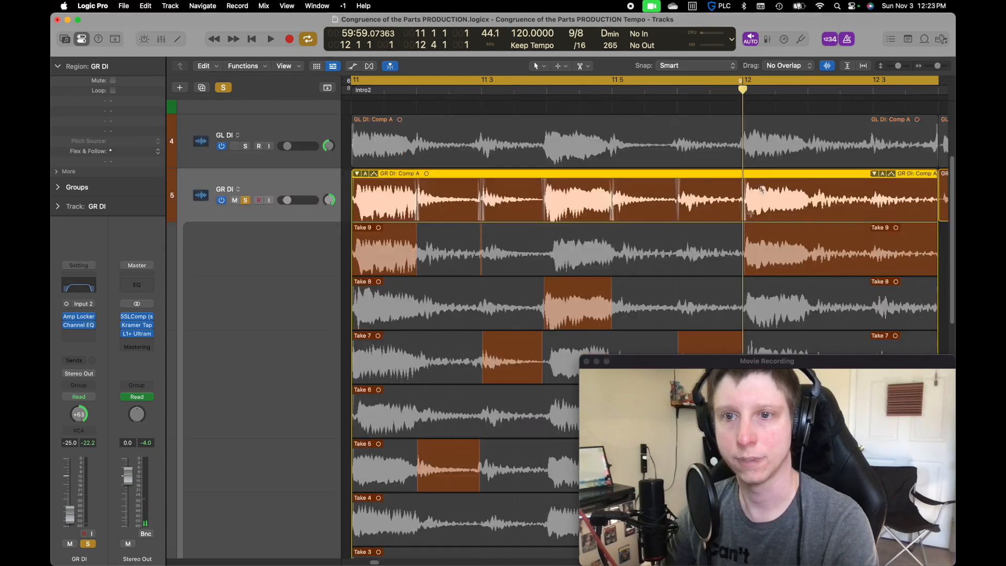
{"action": "scroll", "coordinate": [750, 214], "scroll_direction": "down", "scroll_amount": 2}
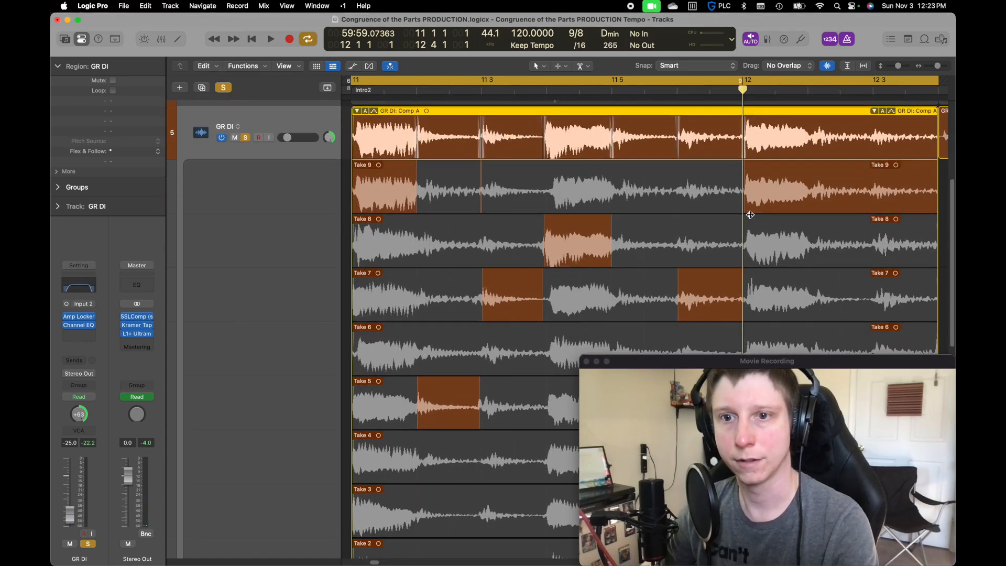
{"action": "scroll", "coordinate": [750, 215], "scroll_direction": "down", "scroll_amount": 6}
{"action": "scroll", "coordinate": [750, 215], "scroll_direction": "down", "scroll_amount": 2}
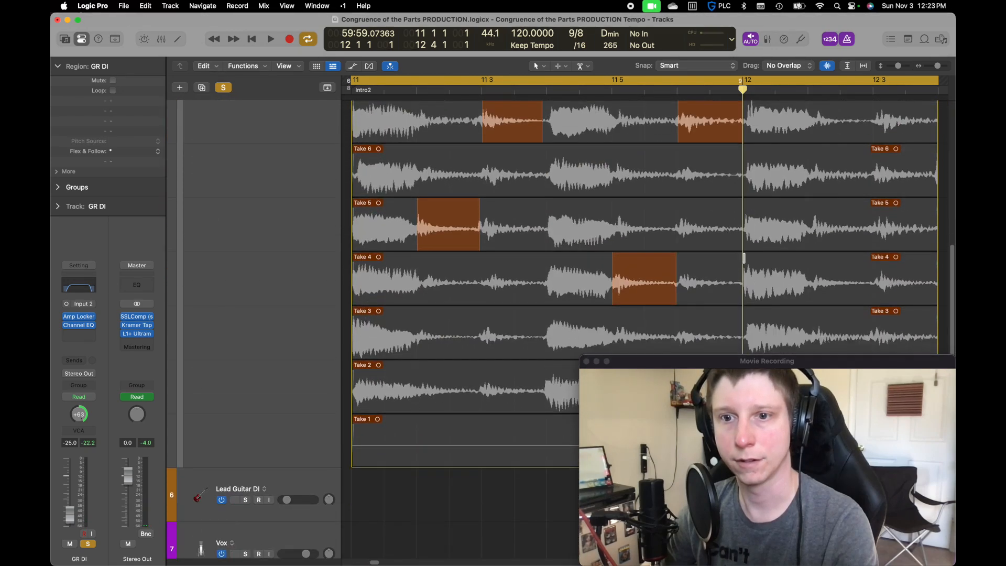
Try Take 4 from bar 12 to about 12 2 in the GR DI comp, listen, and undo it
{"action": "left_click_drag", "start_coordinate": [743, 260], "coordinate": [801, 277]}
{"action": "key", "text": "space"}
{"action": "key", "text": "space"}
{"action": "key", "text": "super+z"}
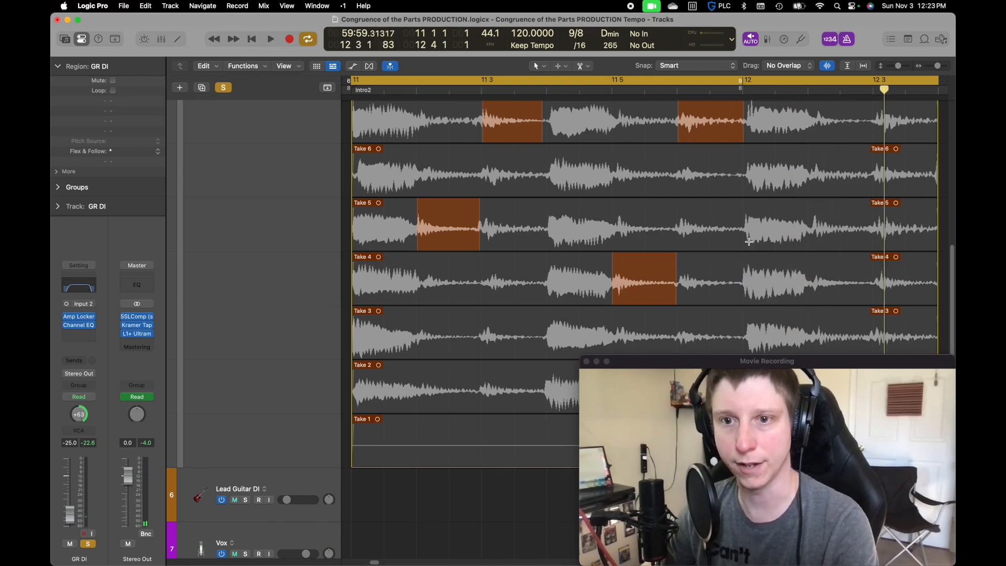
Try Take 5 from bar 12 to about 12 2 in the GR DI comp, listen, and undo it
{"action": "left_click_drag", "start_coordinate": [746, 231], "coordinate": [808, 239]}
{"action": "key", "text": "space"}
Play the GR DI comp with Take 9 at bar 12 and place the playhead at 12 2 to compare the takes
{"action": "key", "text": "space"}
{"action": "key", "text": "super+z"}
{"action": "key", "text": "space"}
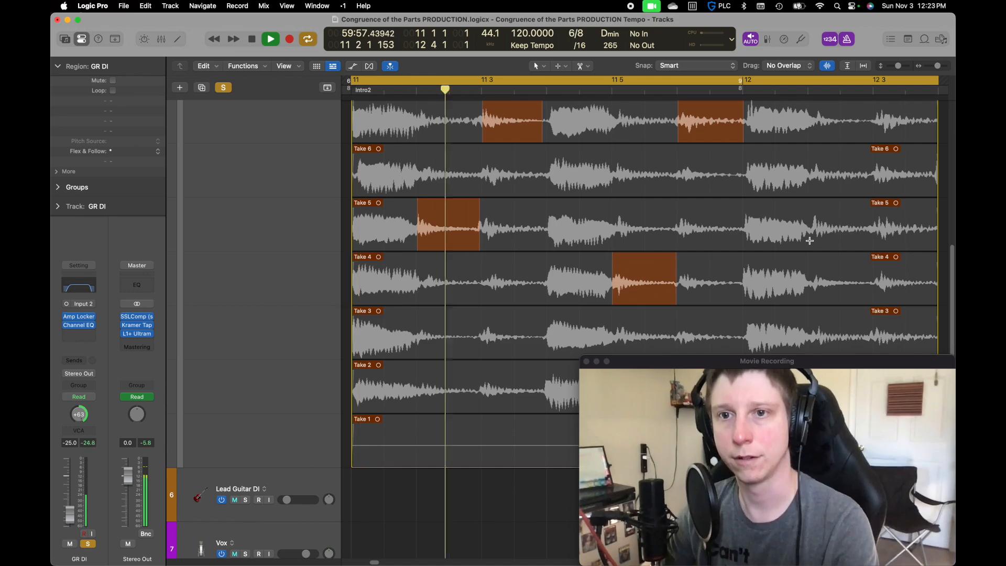
{"action": "key", "text": "space"}
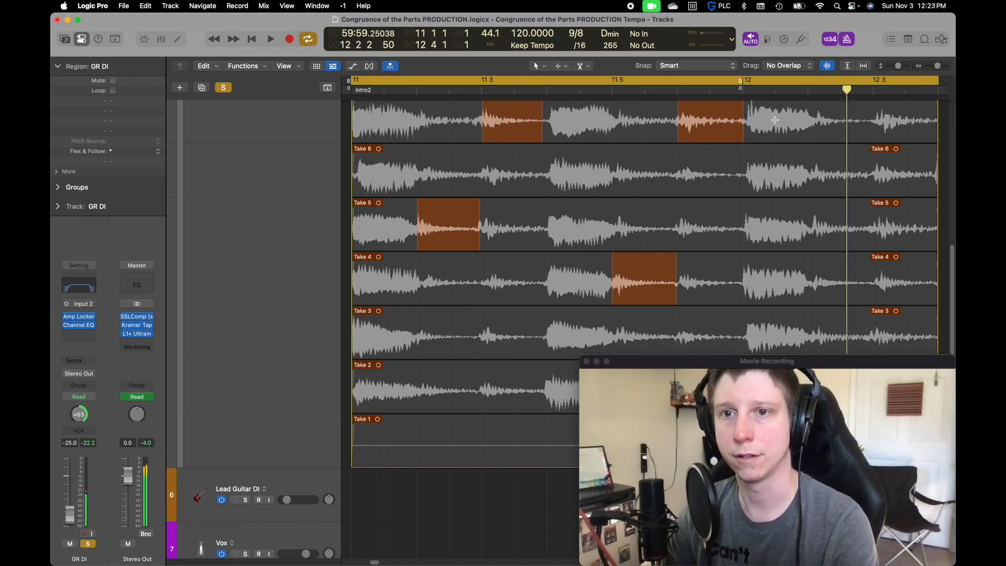
{"action": "scroll", "coordinate": [775, 120], "scroll_direction": "up", "scroll_amount": 5}
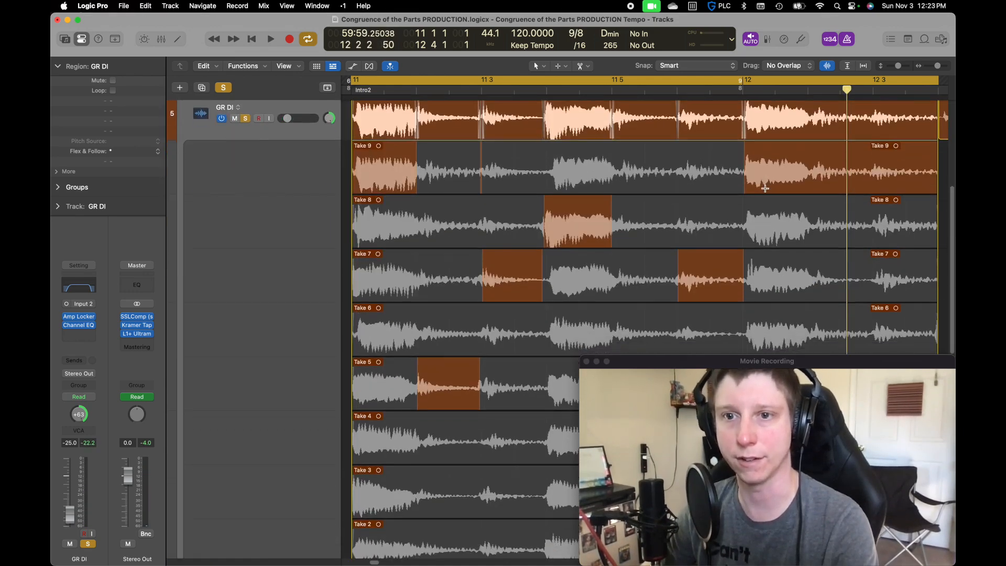
{"action": "scroll", "coordinate": [765, 188], "scroll_direction": "down", "scroll_amount": 1}
{"action": "left_click", "coordinate": [807, 90]}
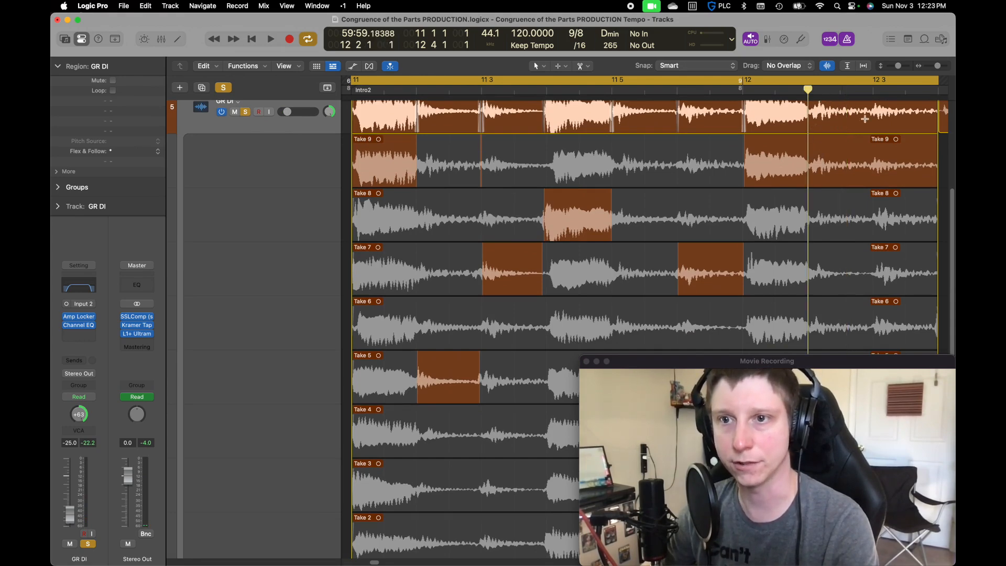
Place the playhead at 12 3, solo GL DI together with GR DI and play both guitar comps
{"action": "left_click", "coordinate": [873, 89]}
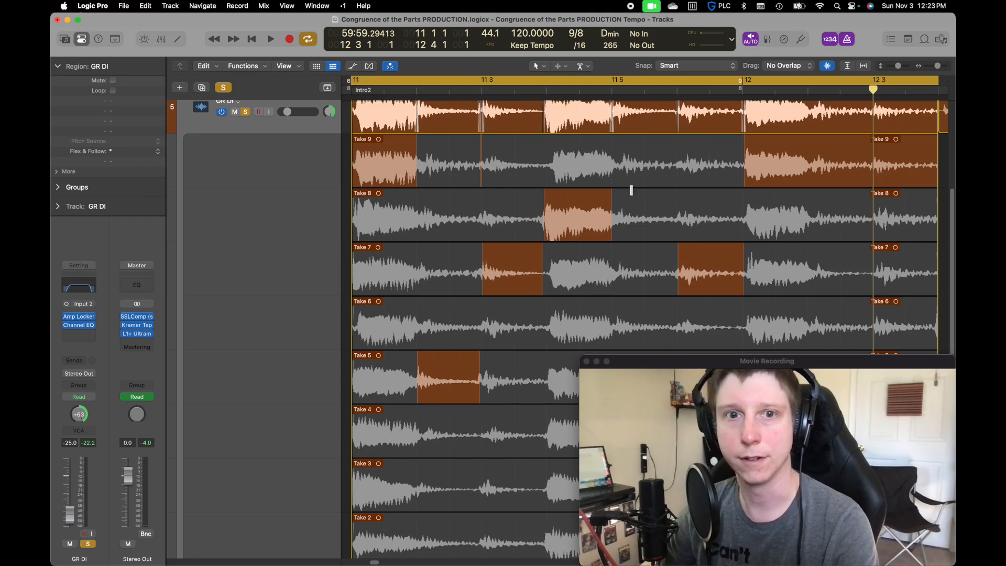
{"action": "scroll", "coordinate": [529, 192], "scroll_direction": "up", "scroll_amount": 6}
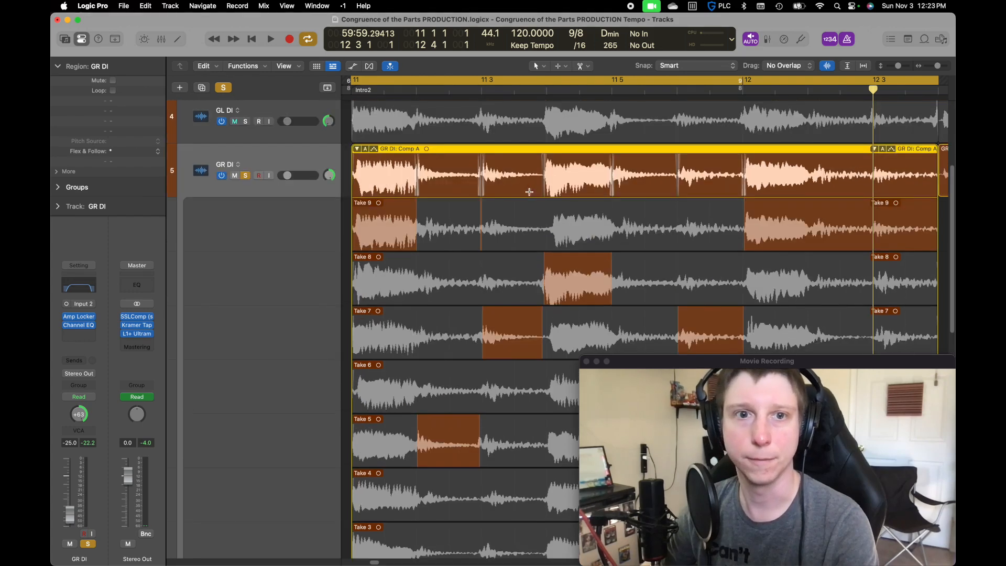
{"action": "left_click", "coordinate": [245, 122]}
{"action": "key", "text": "space"}
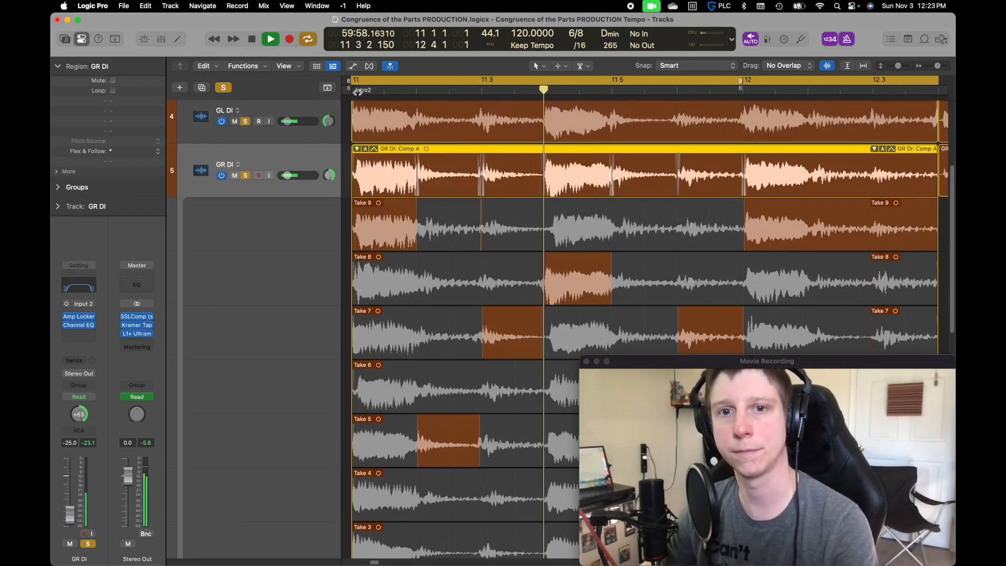
{"action": "key", "text": "space"}
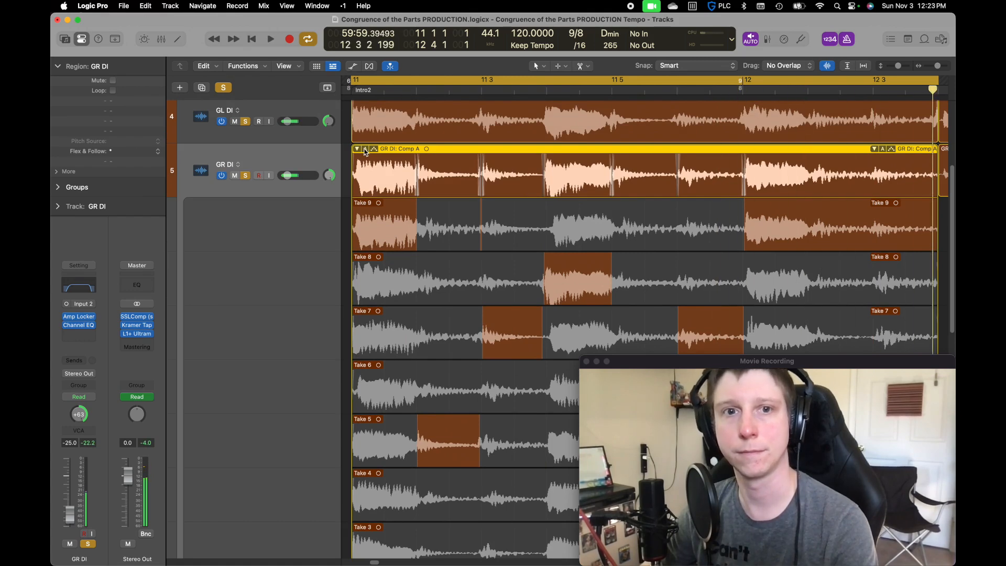
Flatten and merge the GR DI comp into one region and select it together with the GL DI comp region
{"action": "left_click", "coordinate": [365, 149]}
{"action": "left_click", "coordinate": [419, 314]}
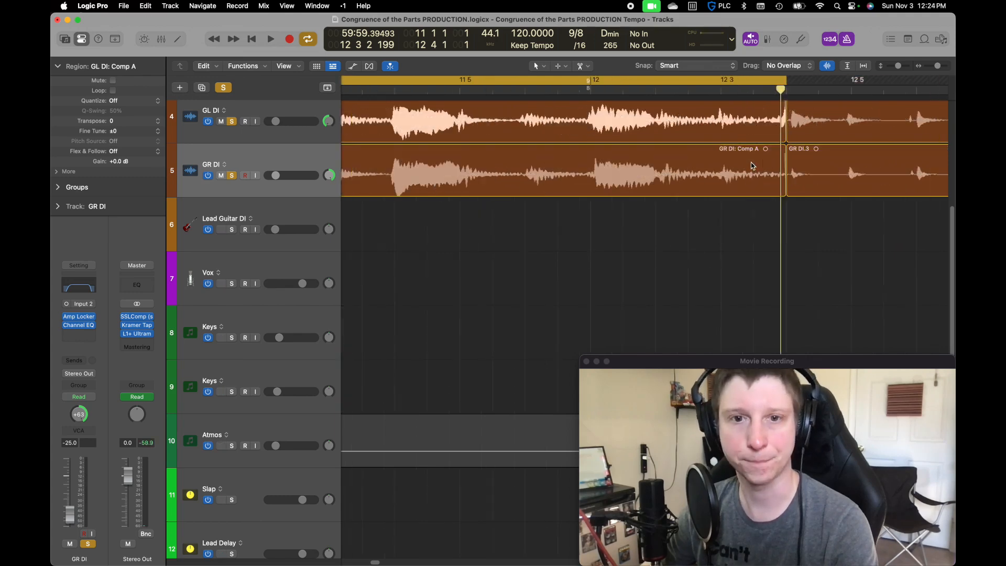
{"action": "scroll", "coordinate": [756, 165], "scroll_direction": "up", "scroll_amount": 2}
{"action": "left_click_drag", "start_coordinate": [753, 232], "coordinate": [690, 206]}
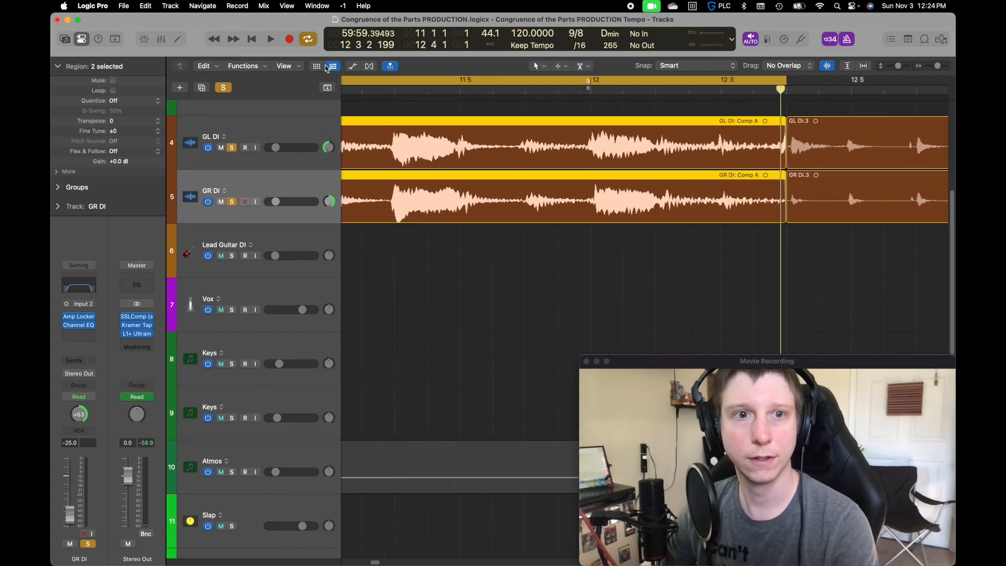
Clear all solos and play both comped guitar regions with the rest of the mix
{"action": "left_click", "coordinate": [223, 87]}
{"action": "key", "text": "z"}
{"action": "key", "text": "space"}
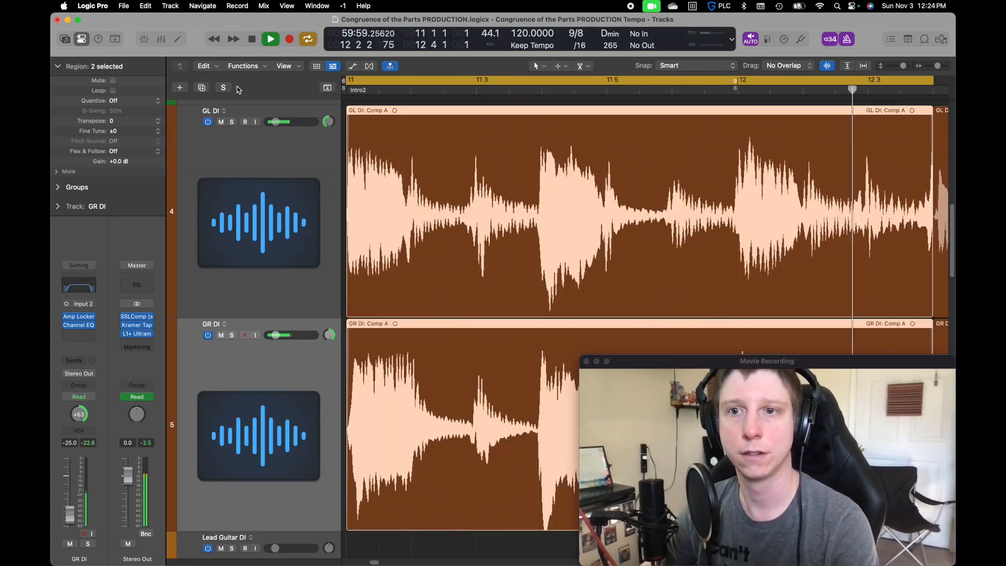
{"action": "key", "text": "space"}
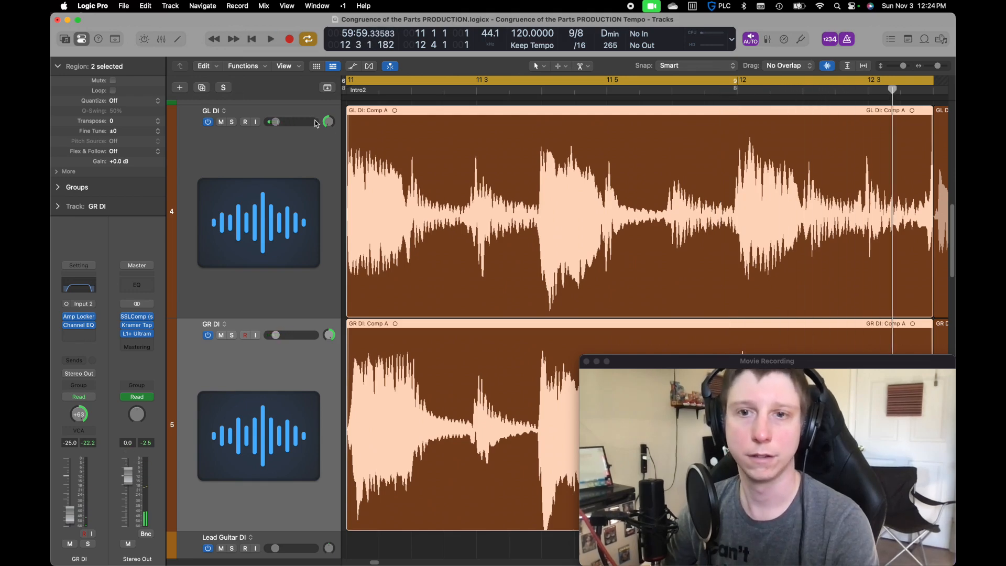
Enable pre-fader metering and play the loop to check the guitar tracks' levels
{"action": "scroll", "coordinate": [422, 178], "scroll_direction": "down", "scroll_amount": 1}
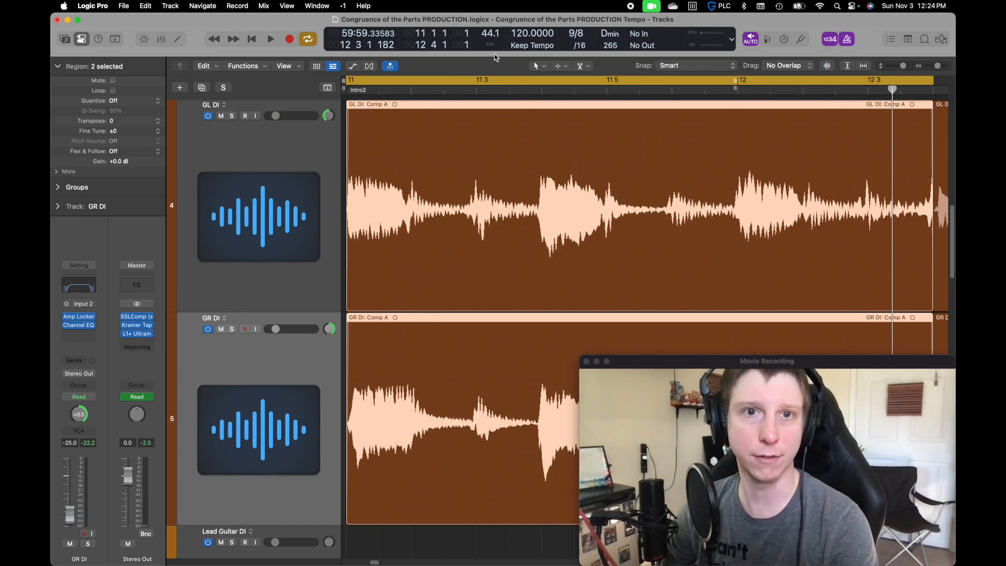
{"action": "left_click", "coordinate": [767, 39]}
{"action": "key", "text": "space"}
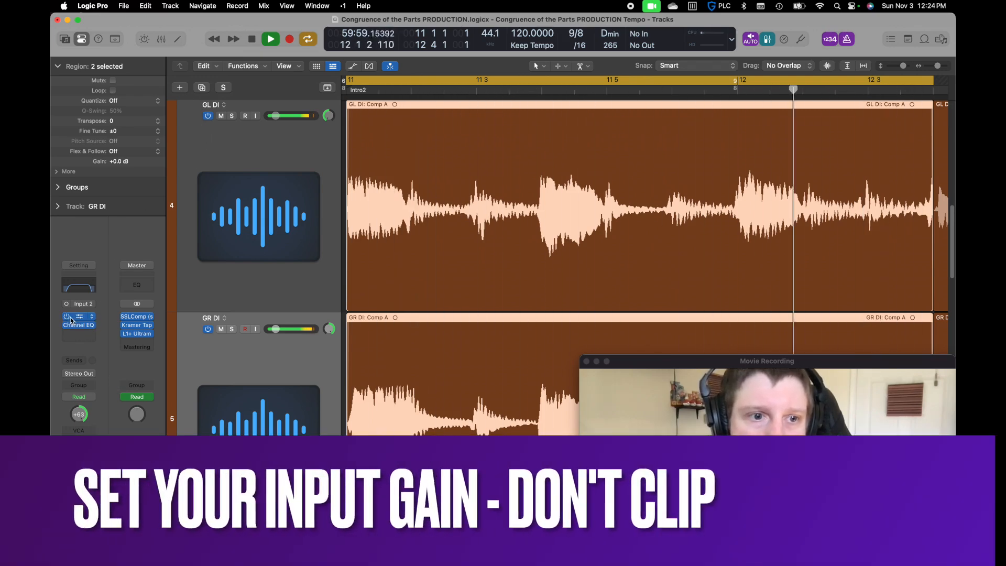
{"action": "key", "text": "space"}
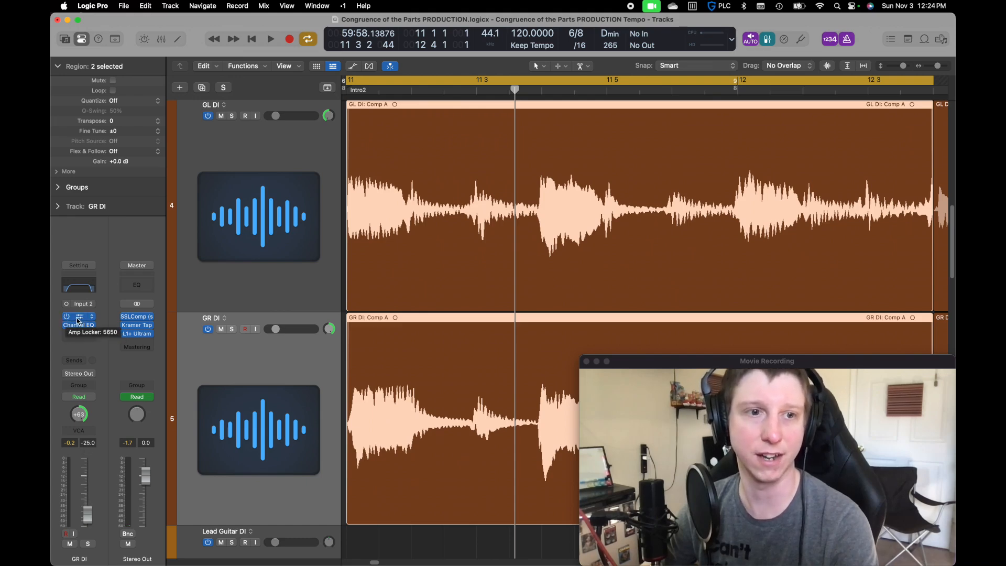
Bypass Amp Locker and Channel EQ on GR DI, play the loop to check the raw input level, and re-enable the plug-ins
{"action": "left_click_drag", "start_coordinate": [68, 317], "coordinate": [68, 324]}
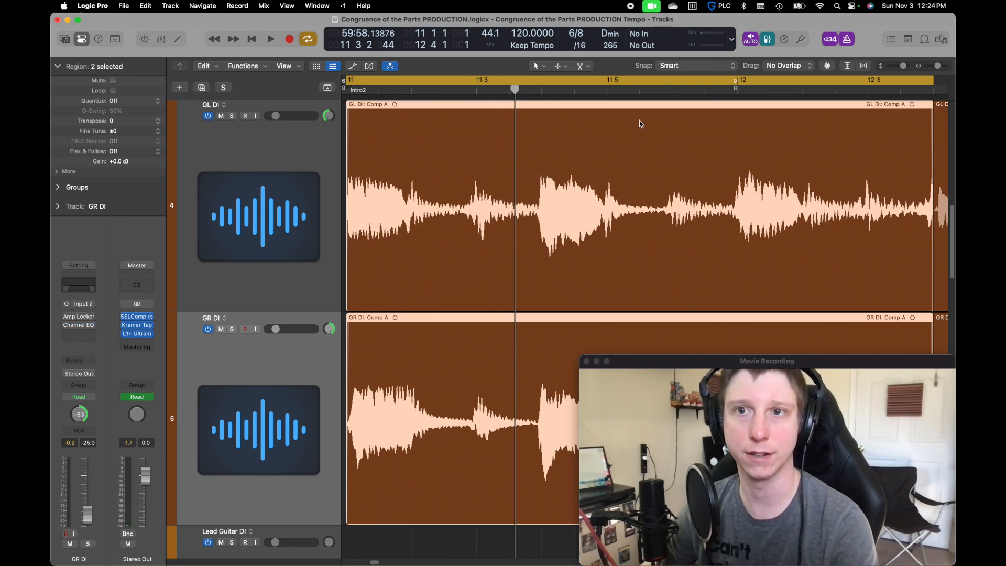
{"action": "key", "text": "space"}
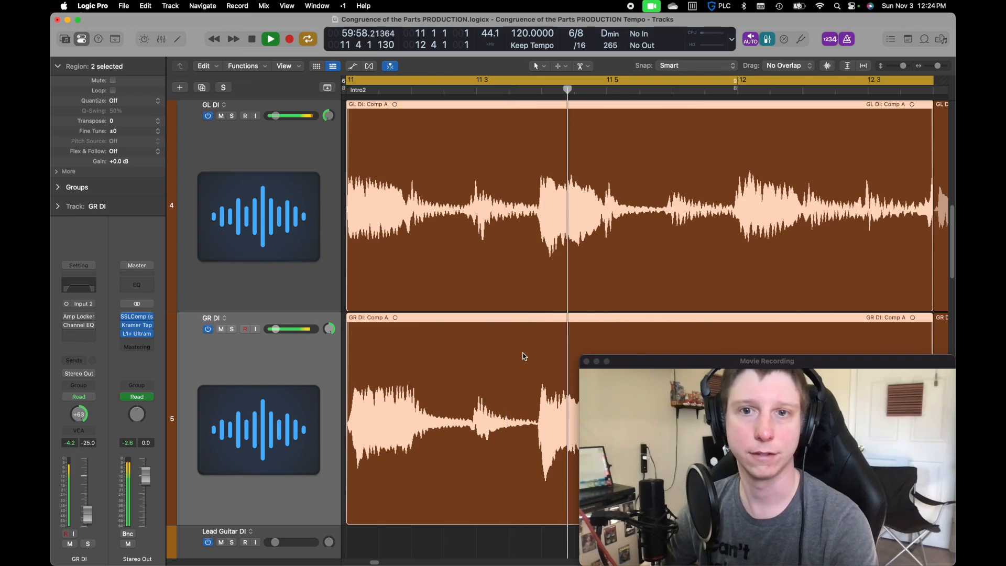
{"action": "key", "text": "space"}
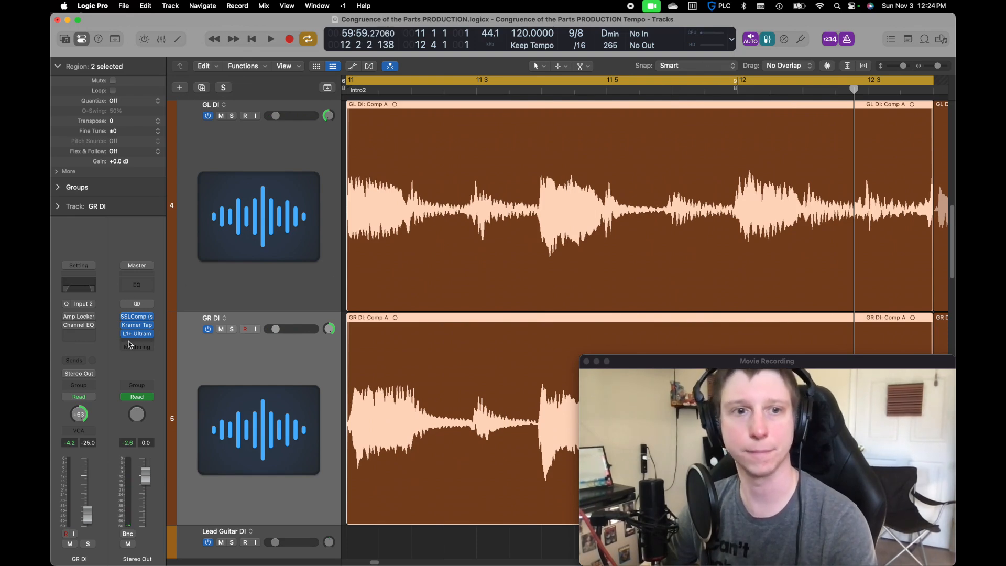
{"action": "left_click", "coordinate": [66, 325]}
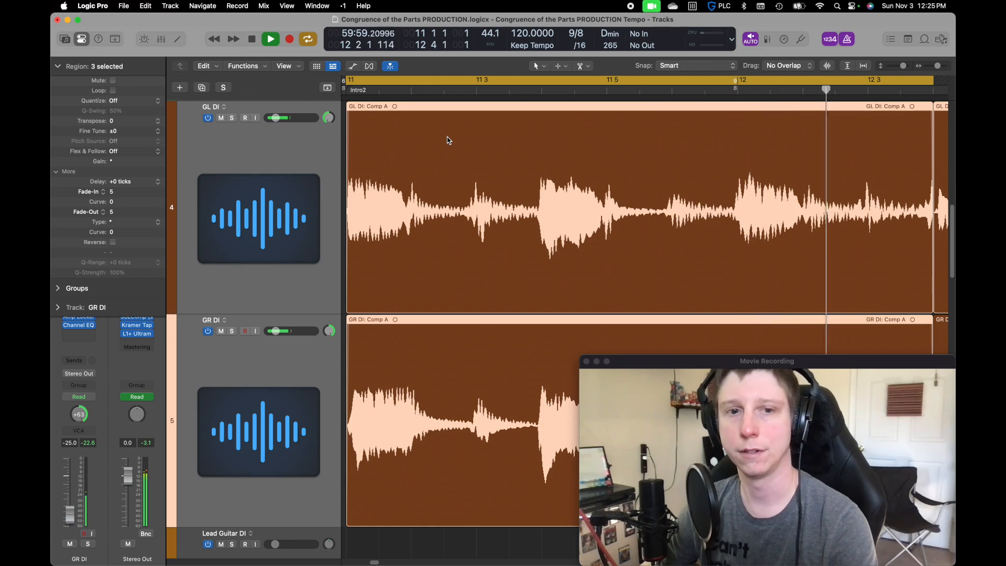
Stop the full-mix playback, solo the GL DI and GR DI tracks and play the merged guitar regions in isolation
{"action": "key", "text": "space"}
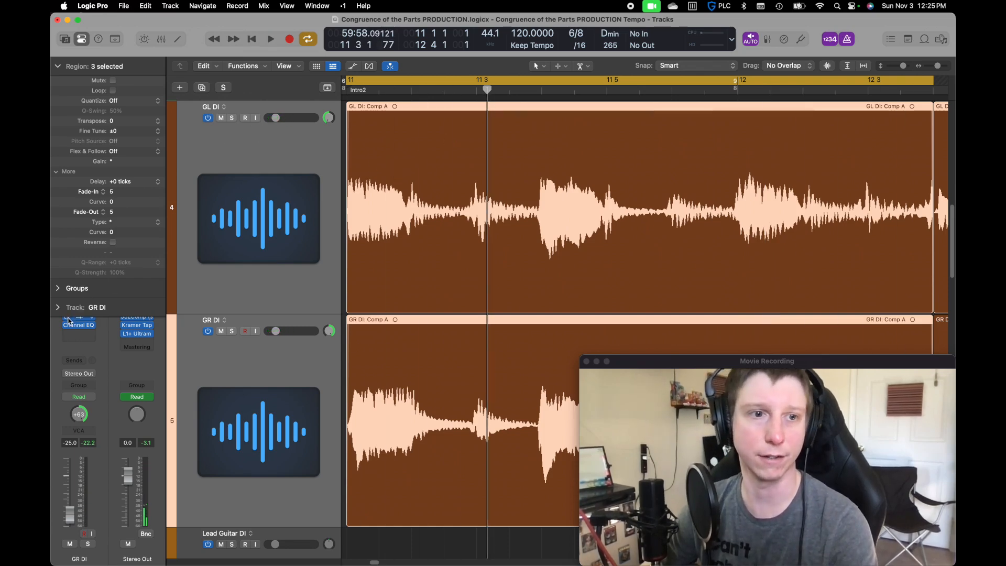
{"action": "left_click", "coordinate": [213, 324]}
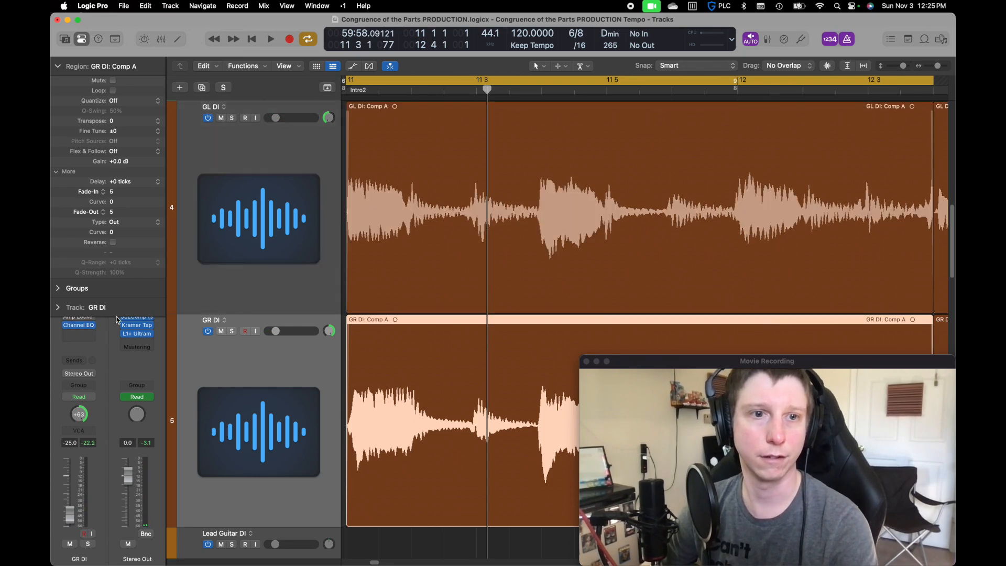
{"action": "left_click", "coordinate": [232, 118]}
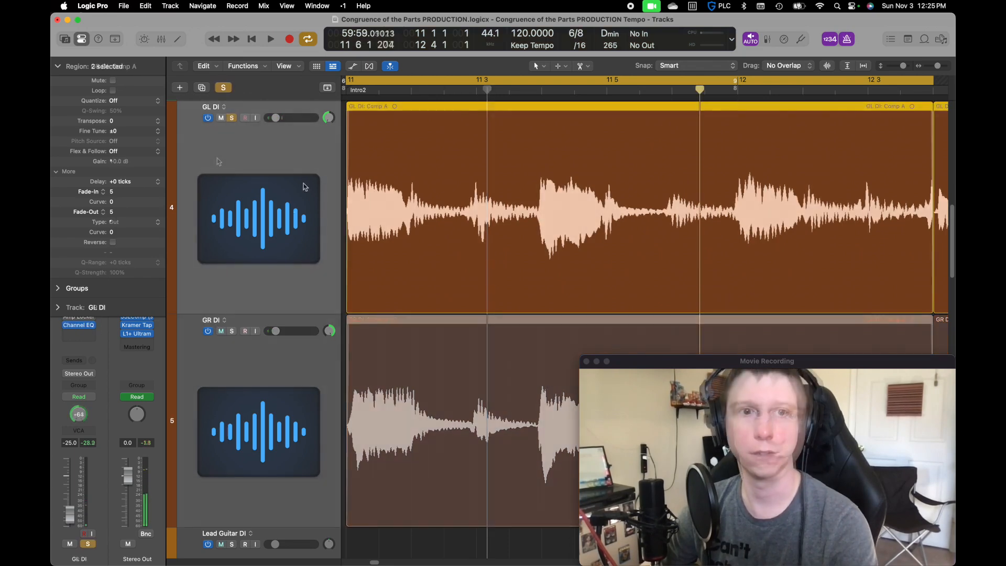
{"action": "left_click", "coordinate": [231, 331]}
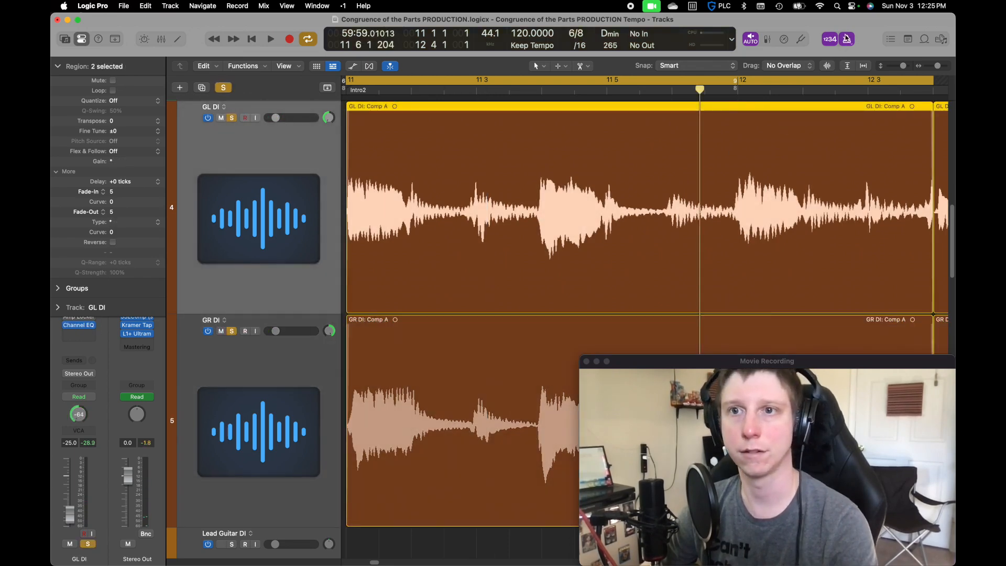
{"action": "key", "text": "space"}
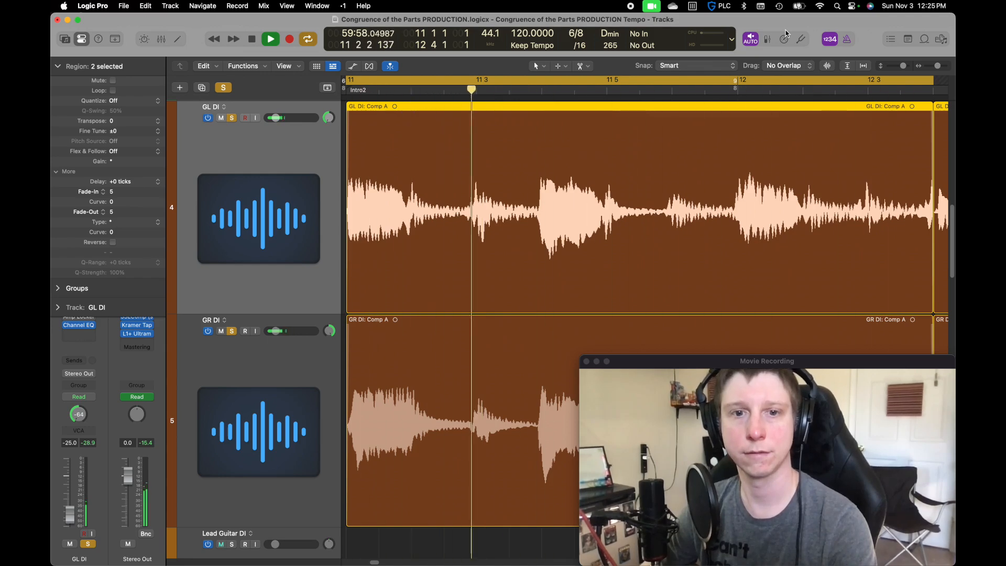
{"action": "key", "text": "space"}
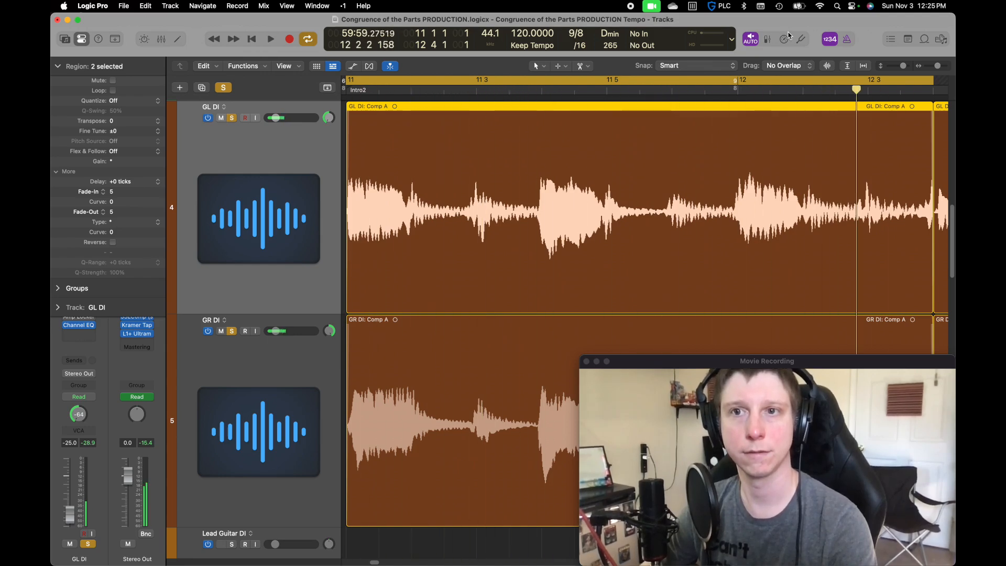